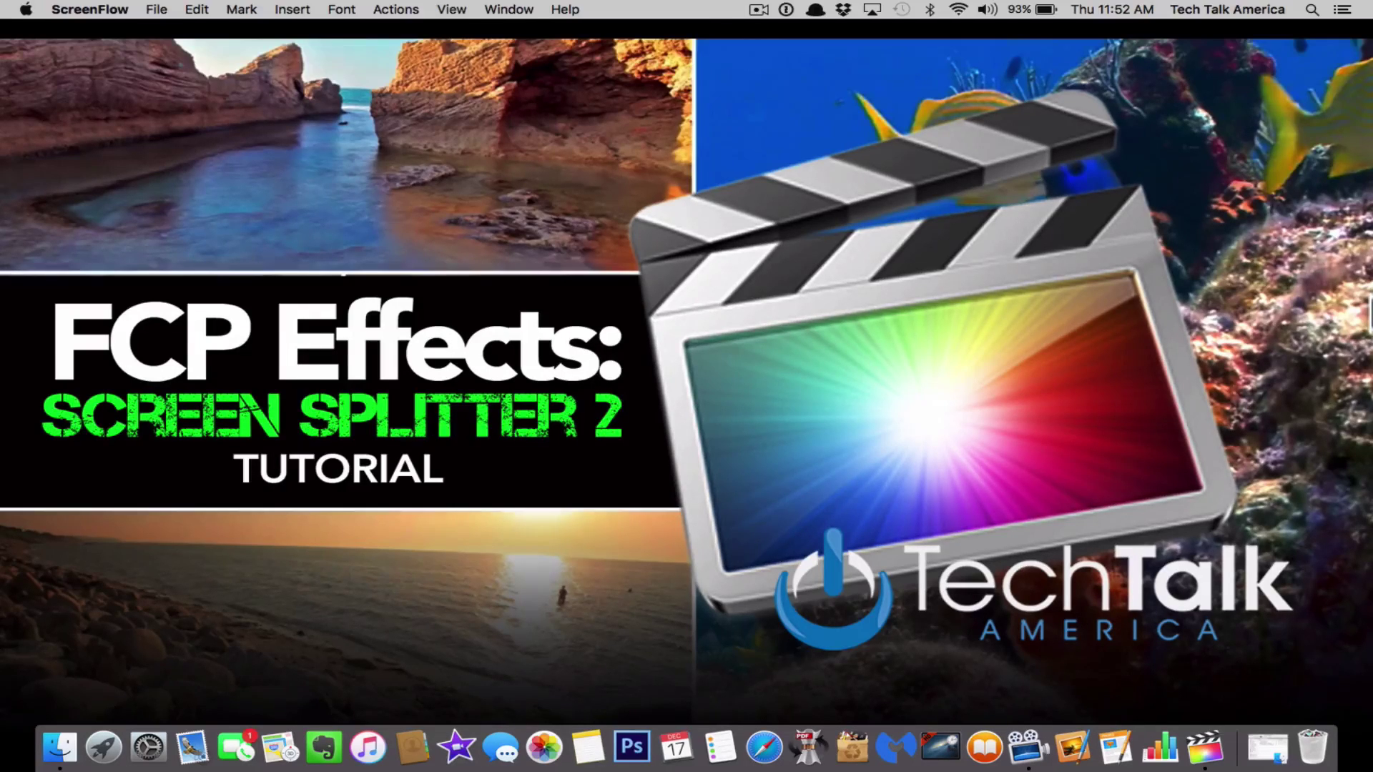
- Look over the Installer.app in the Screen Splitter 2 Finder folder, then minimize that window
click(1290, 722)
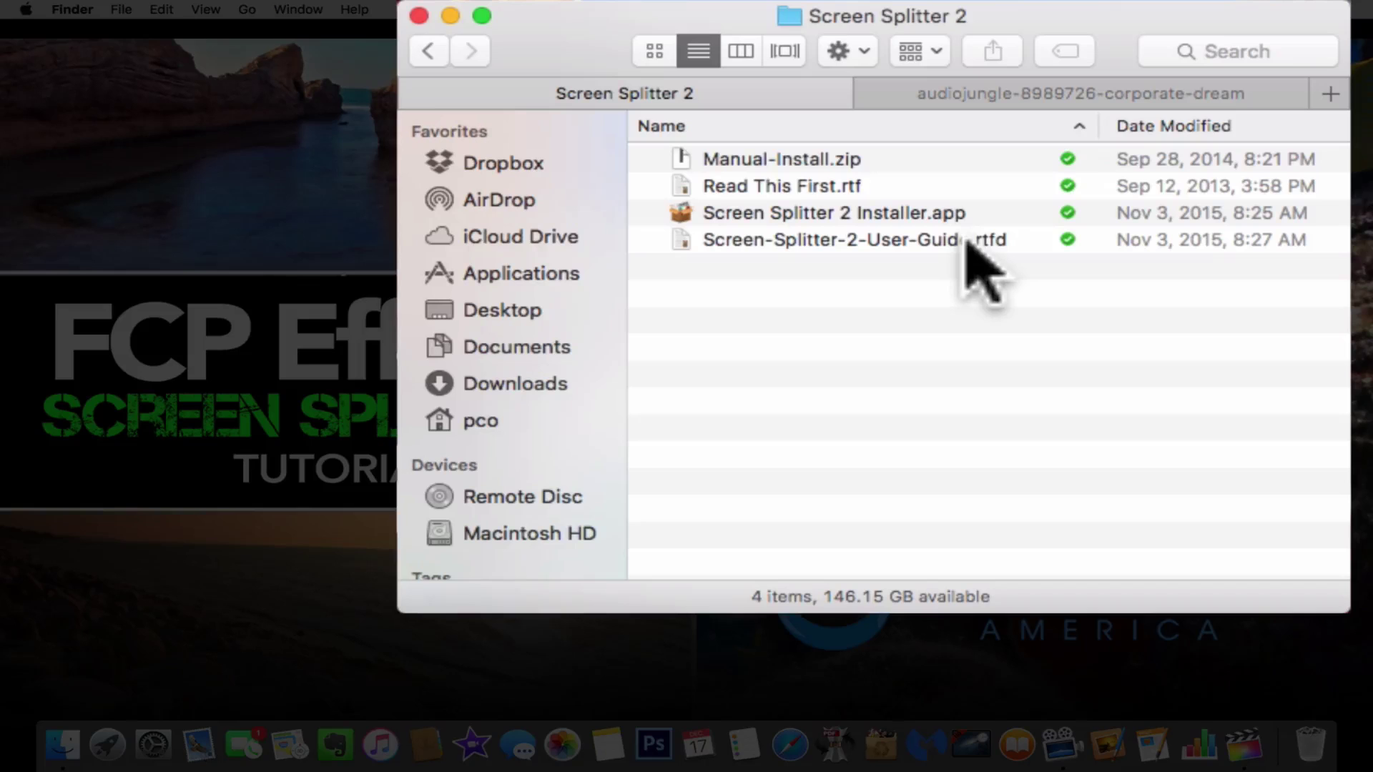
click(743, 212)
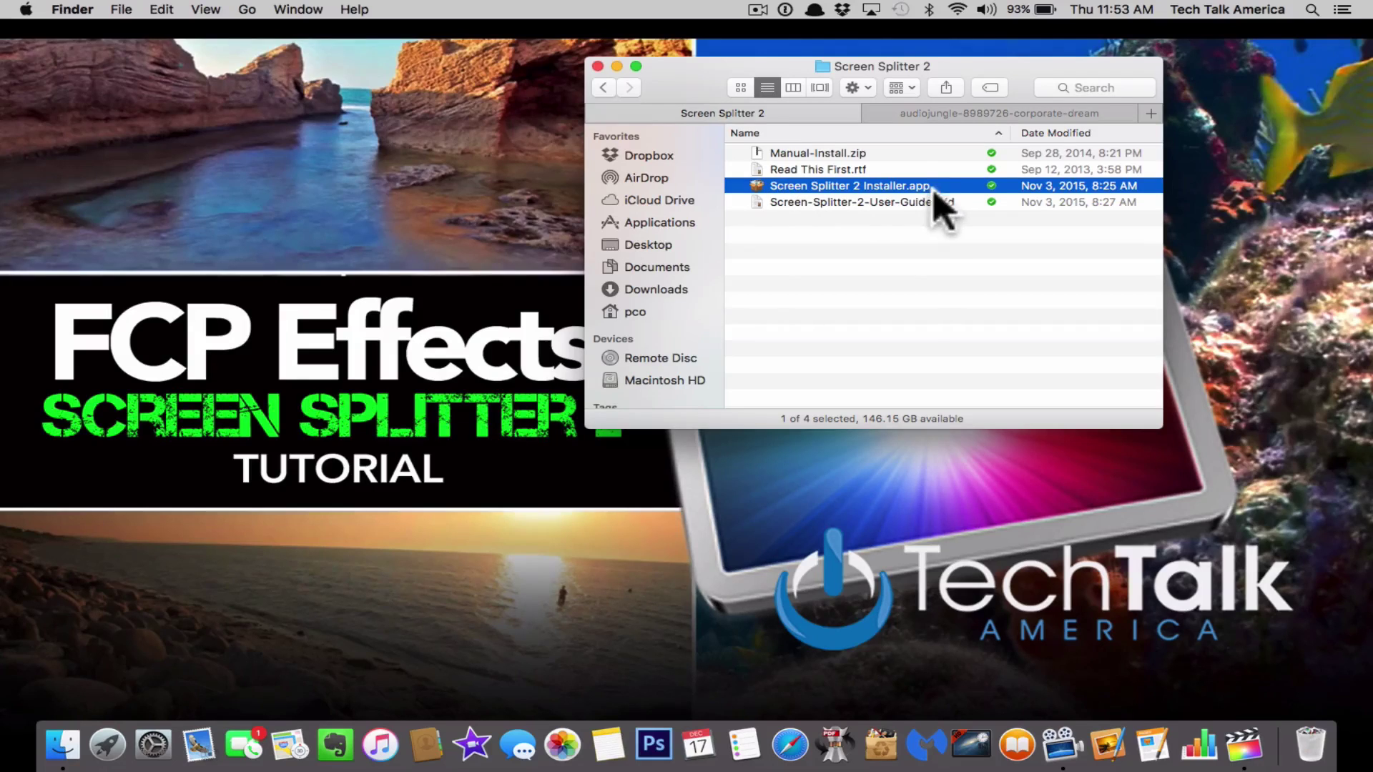
click(616, 66)
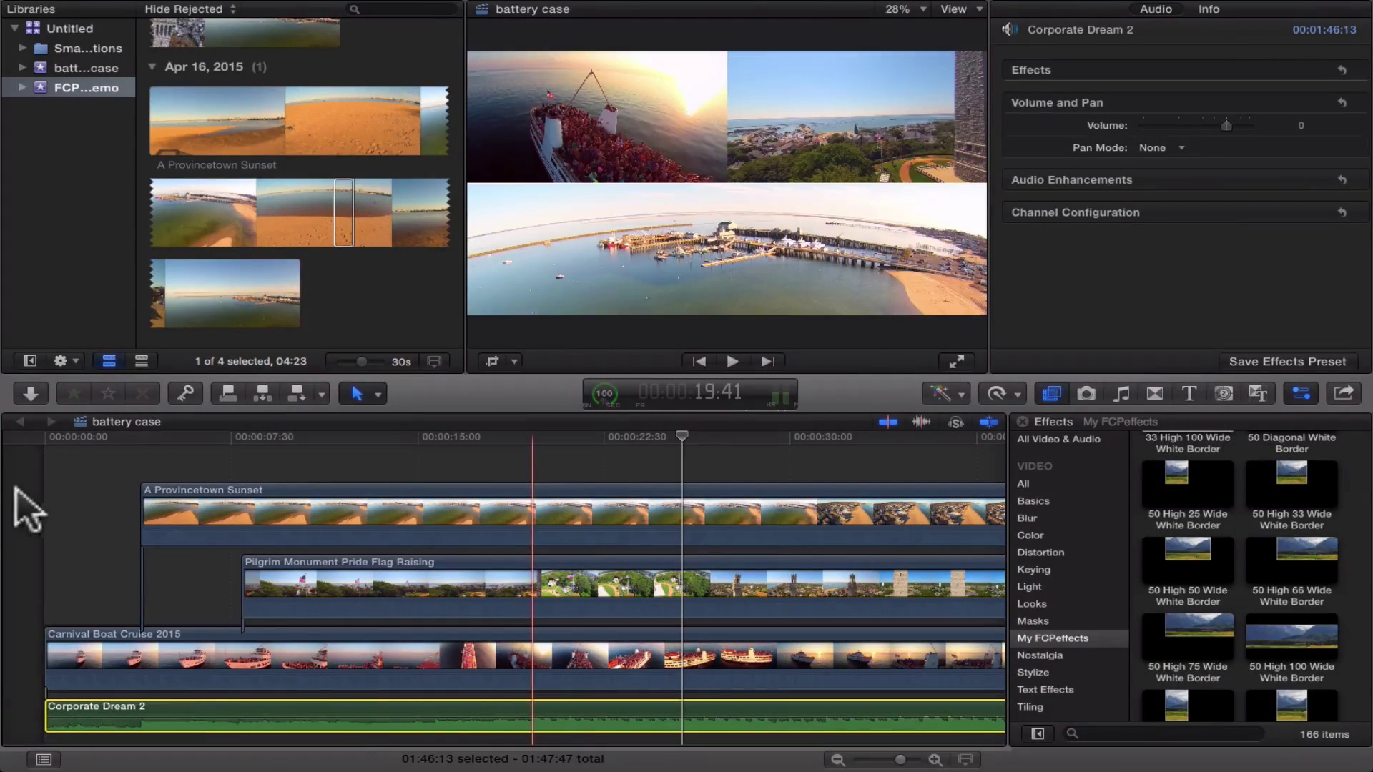
key(Home)
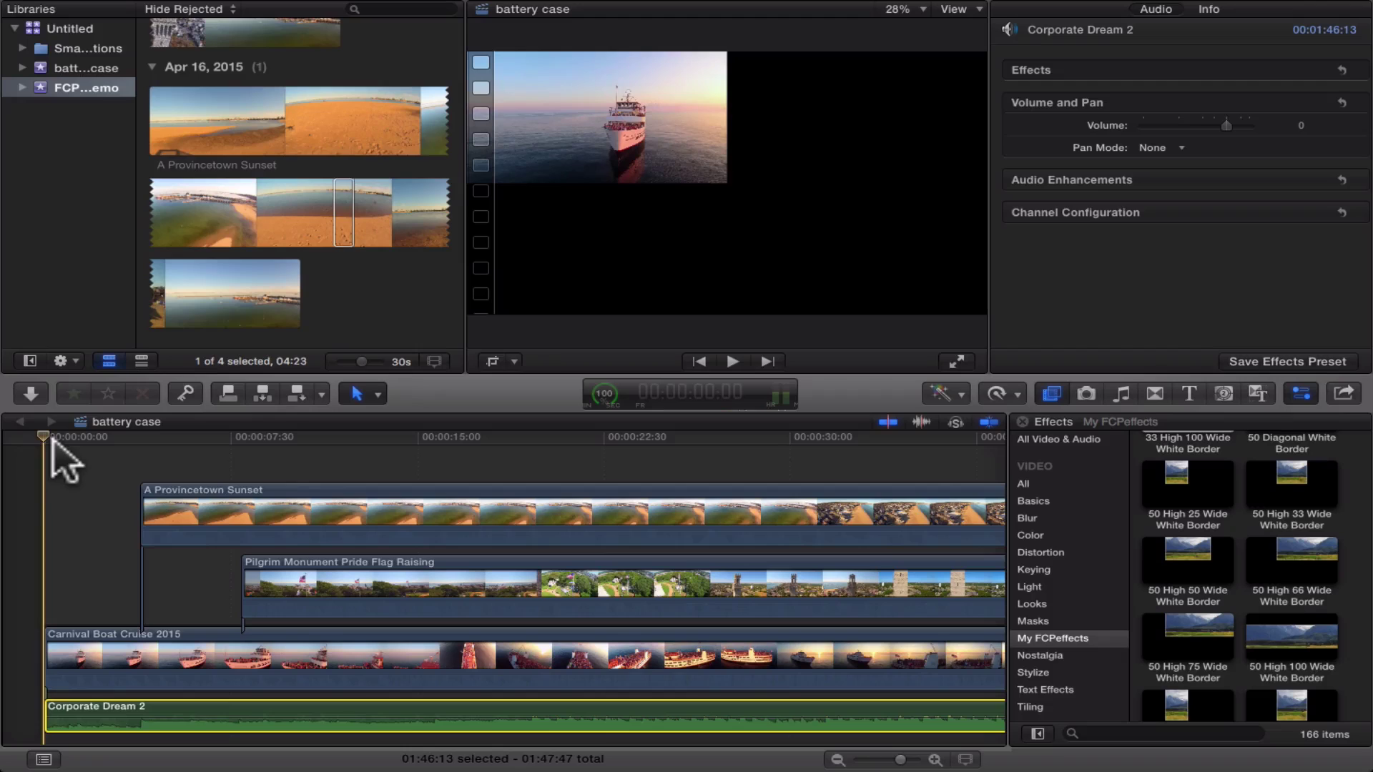
key(space)
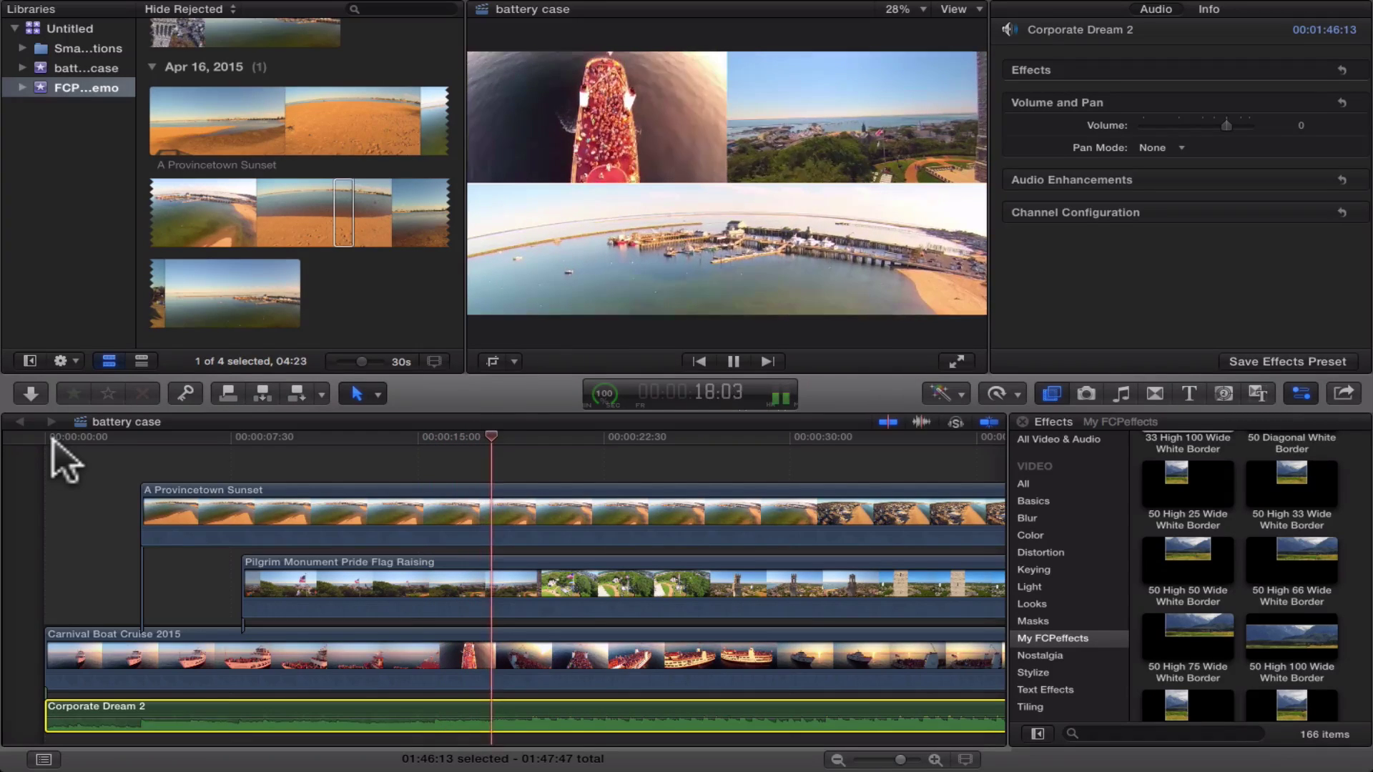
key(space)
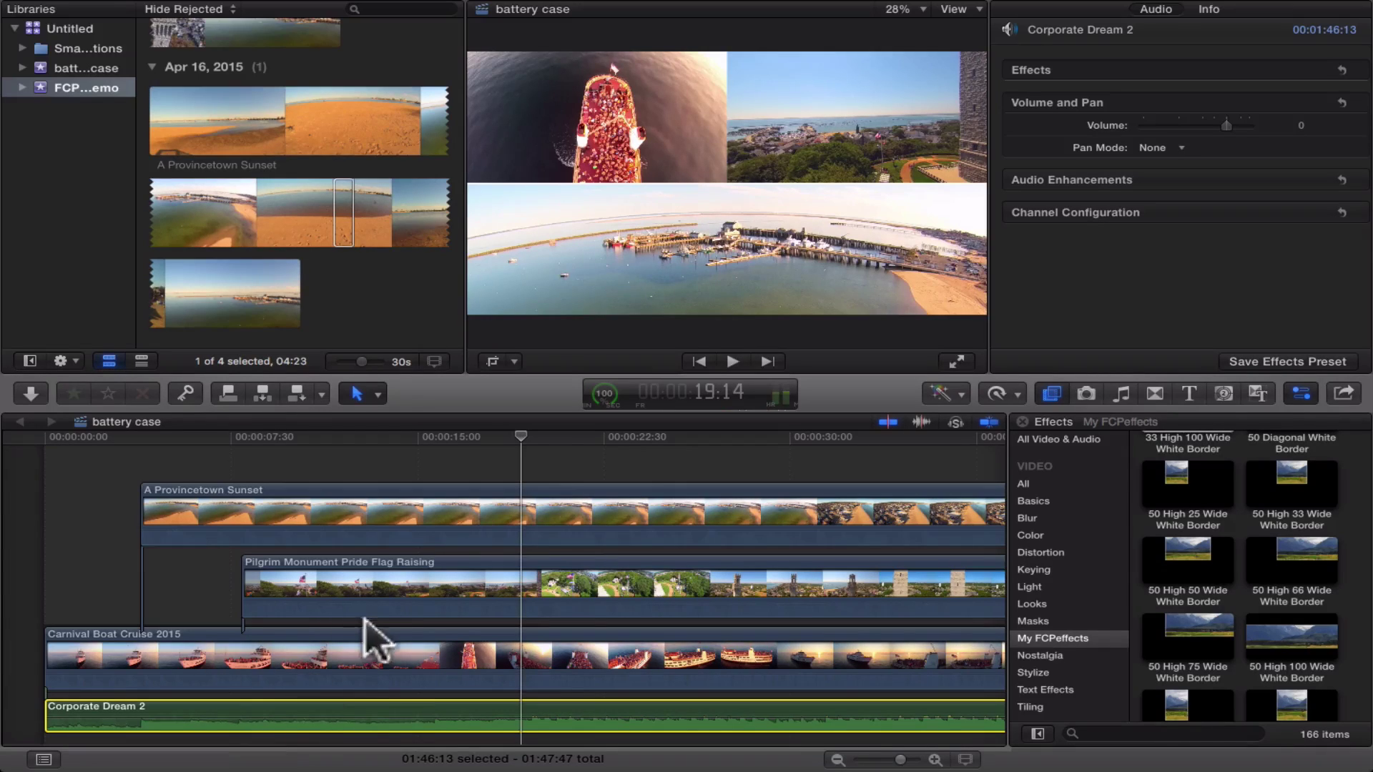
- Delete the split-screen effects from the Carnival Boat Cruise, Pilgrim Monument and Provincetown Sunset clips
click(390, 670)
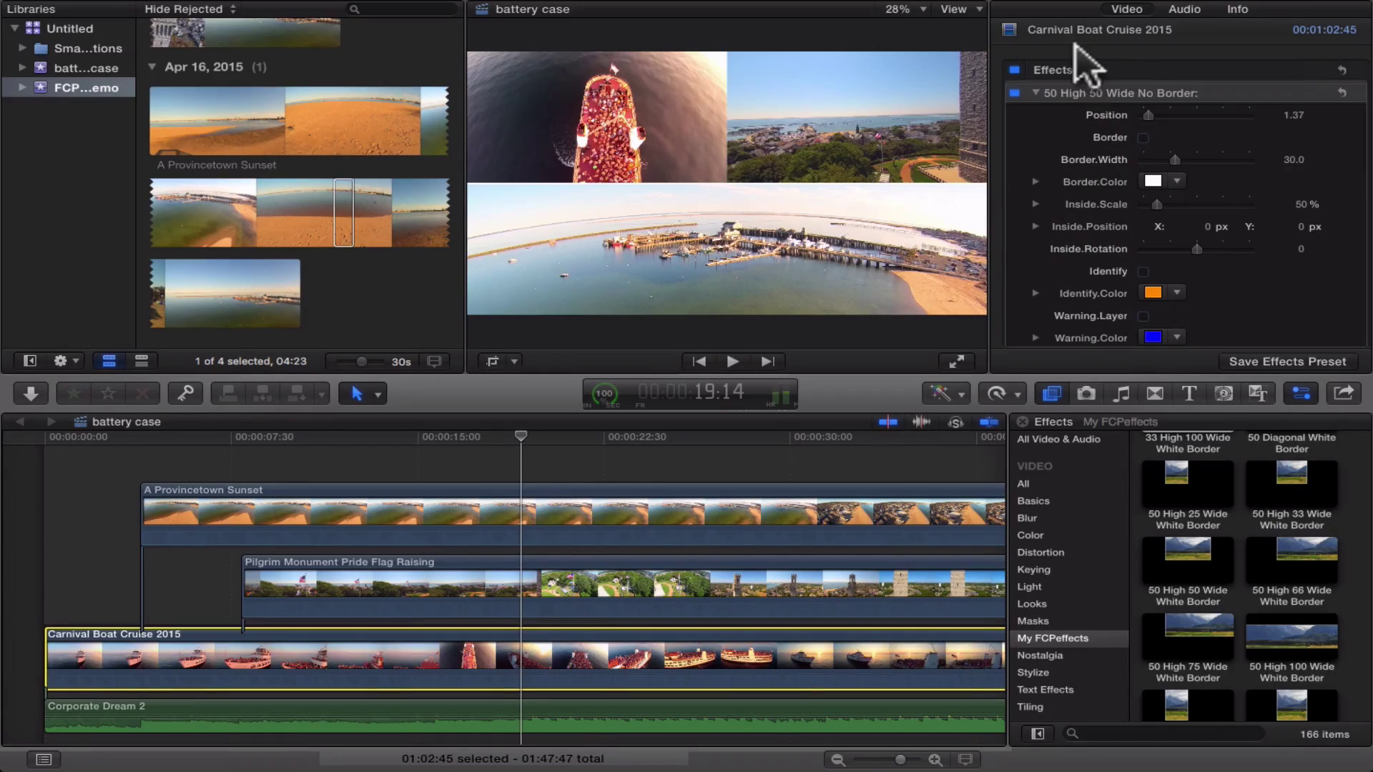
click(1084, 92)
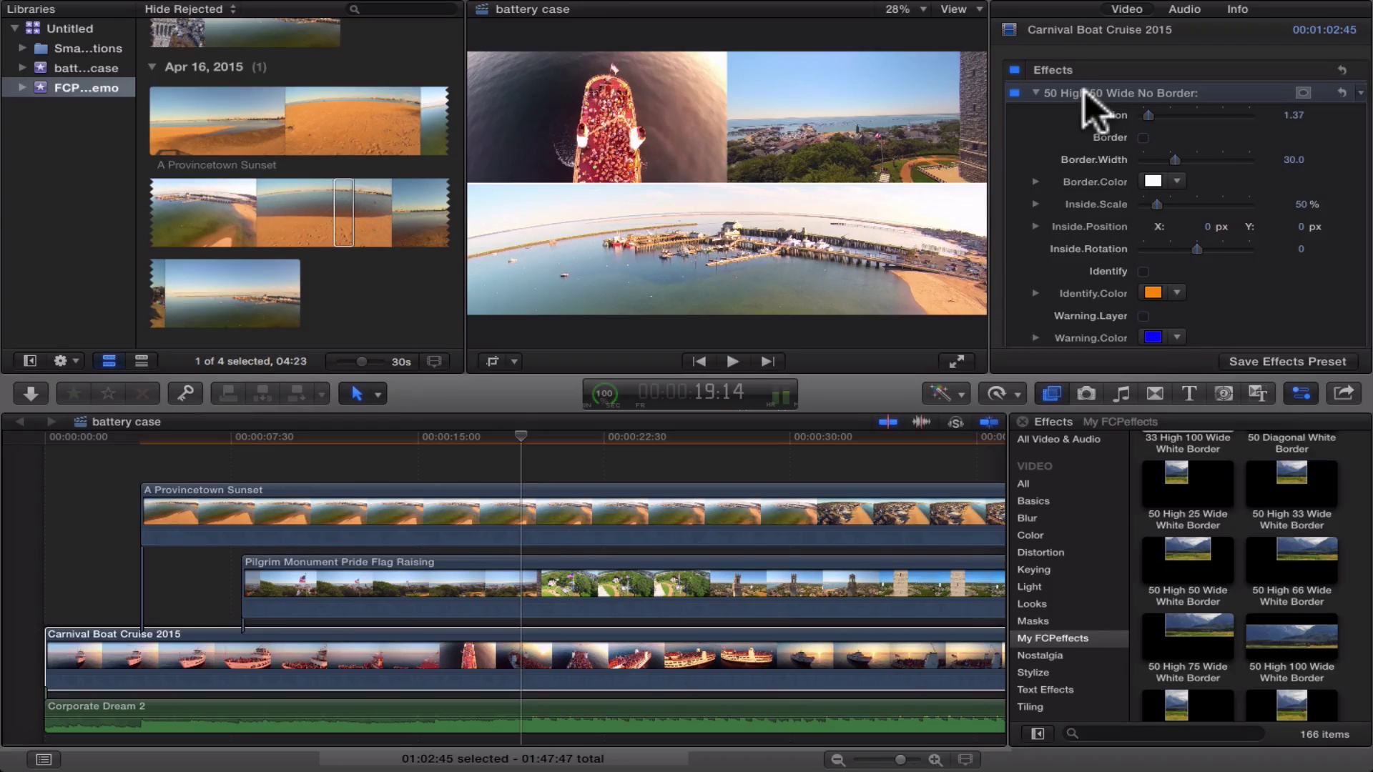
key(Delete)
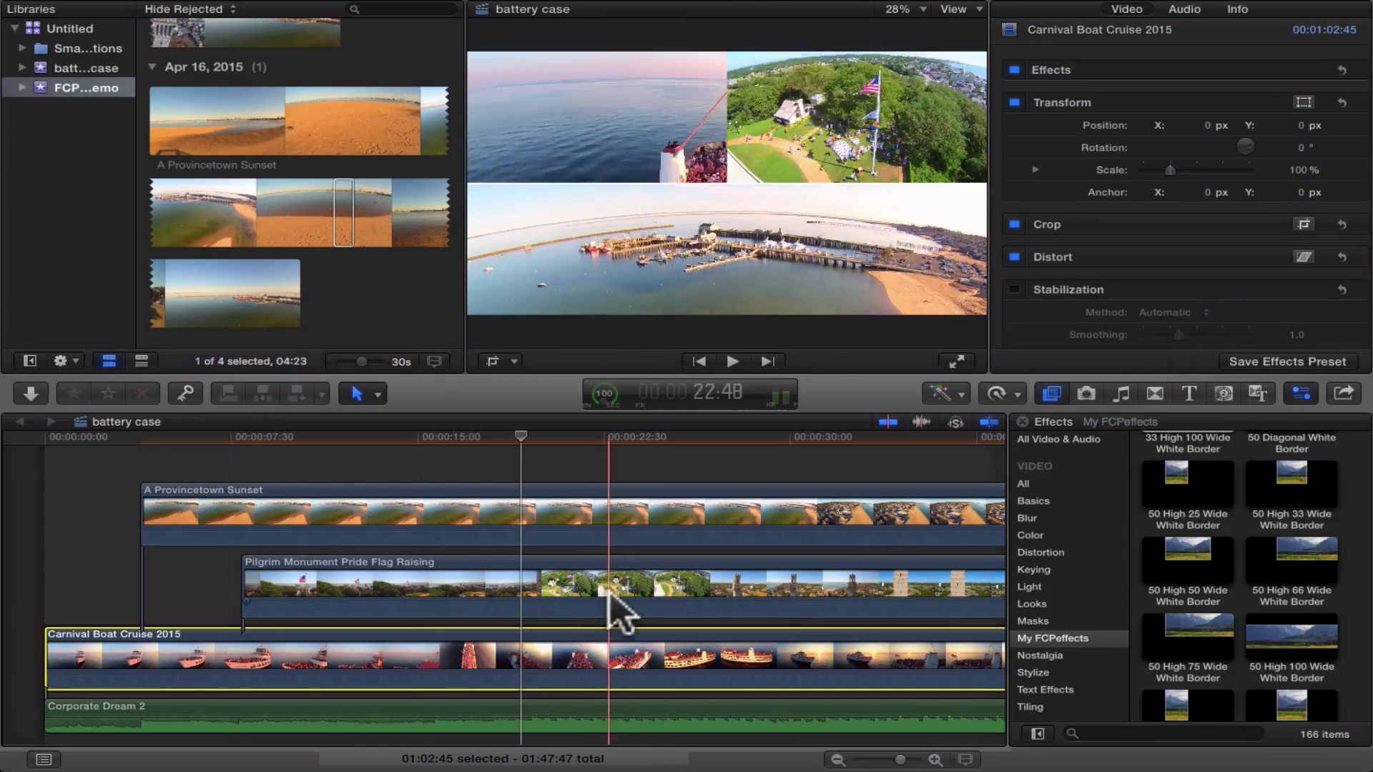
click(613, 600)
click(1123, 93)
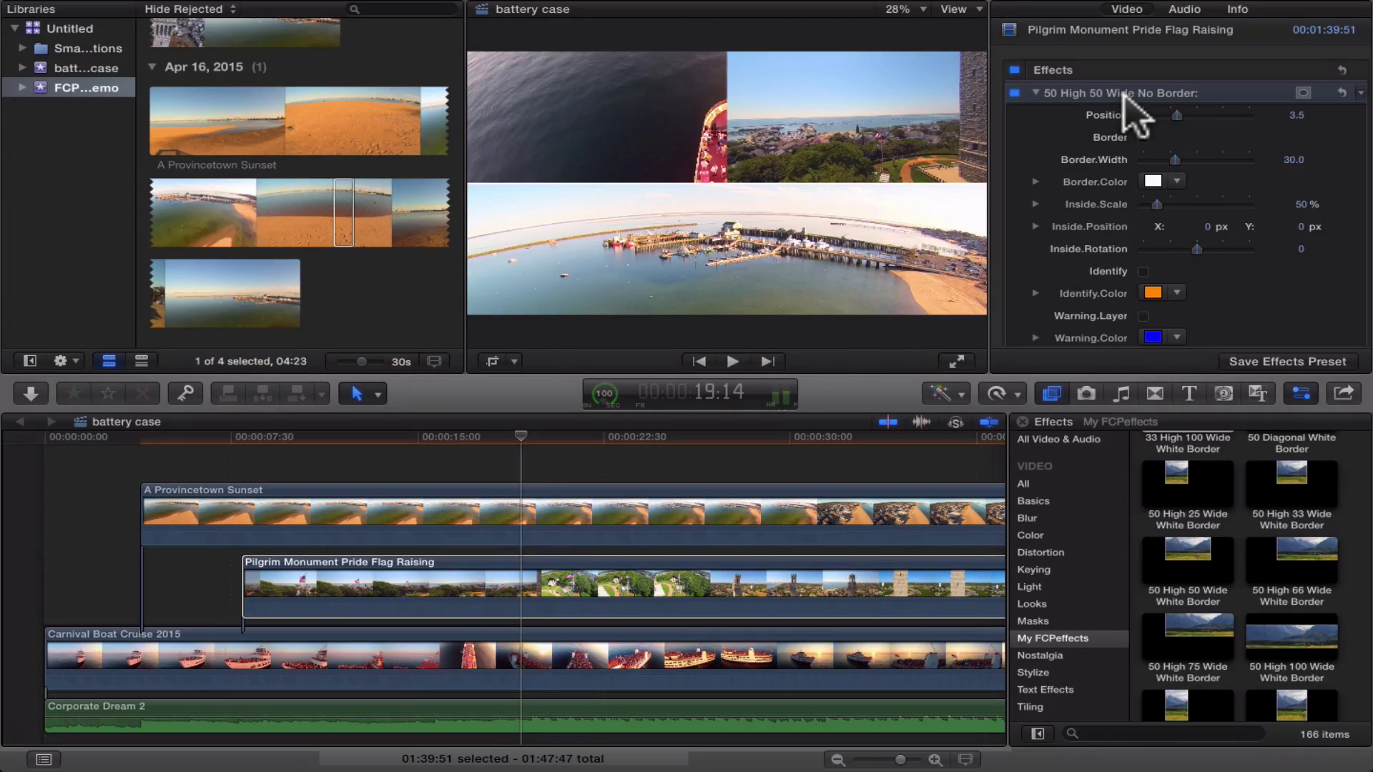
key(Delete)
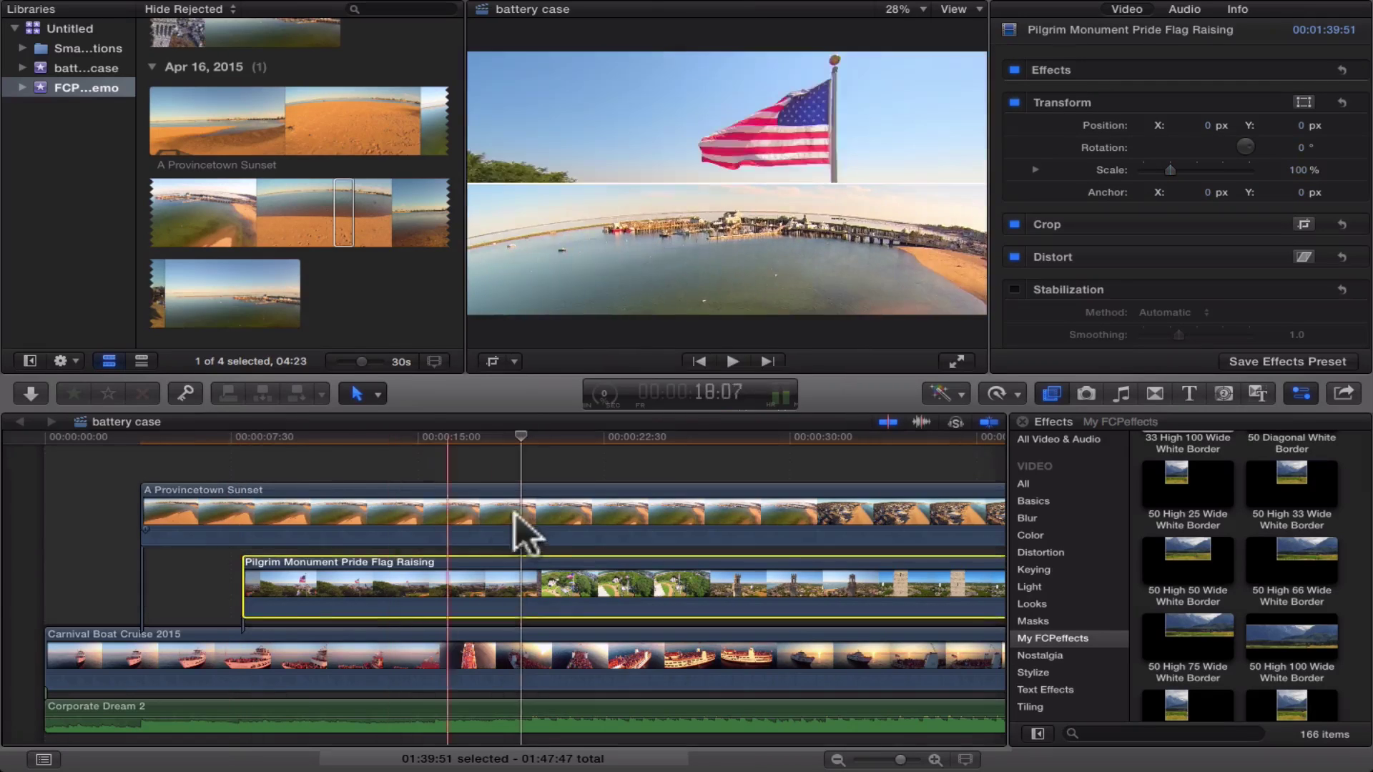
click(527, 533)
click(1091, 94)
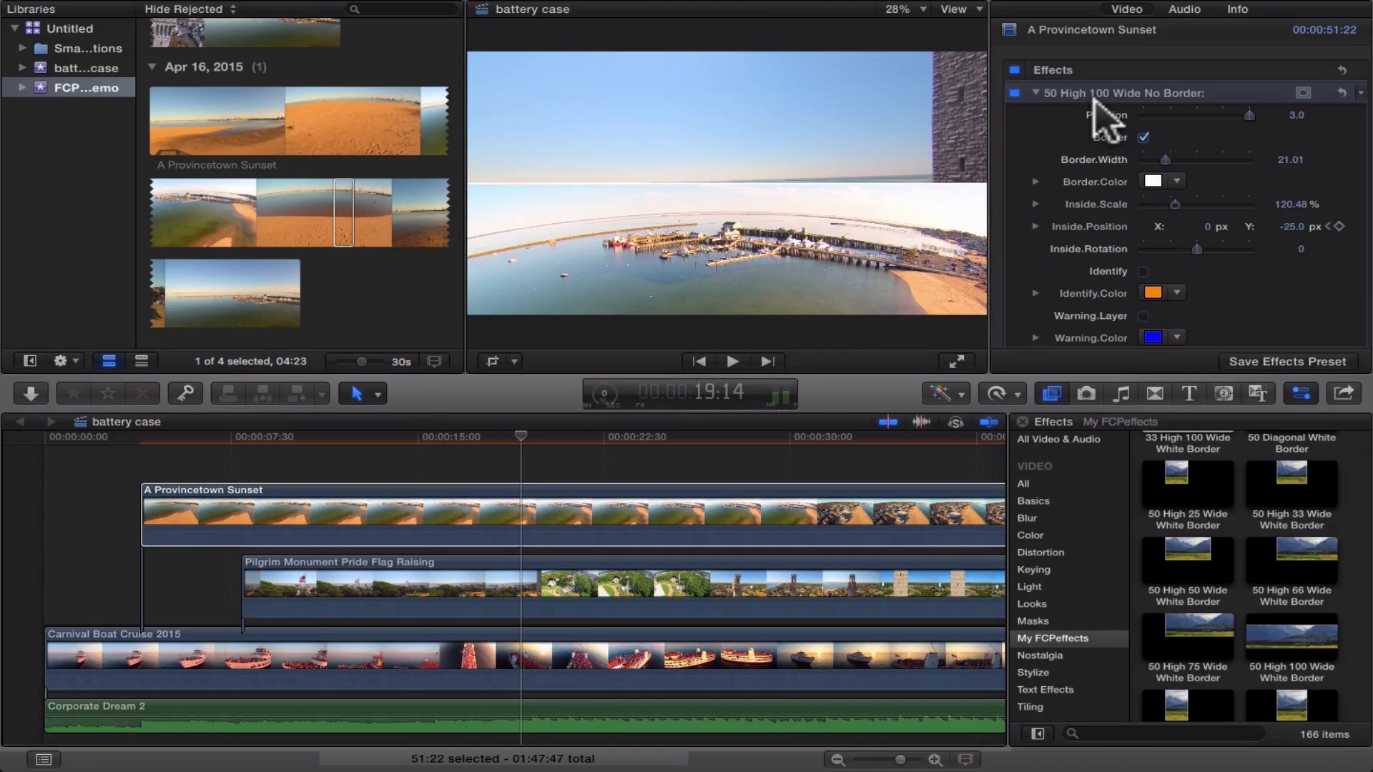
key(Delete)
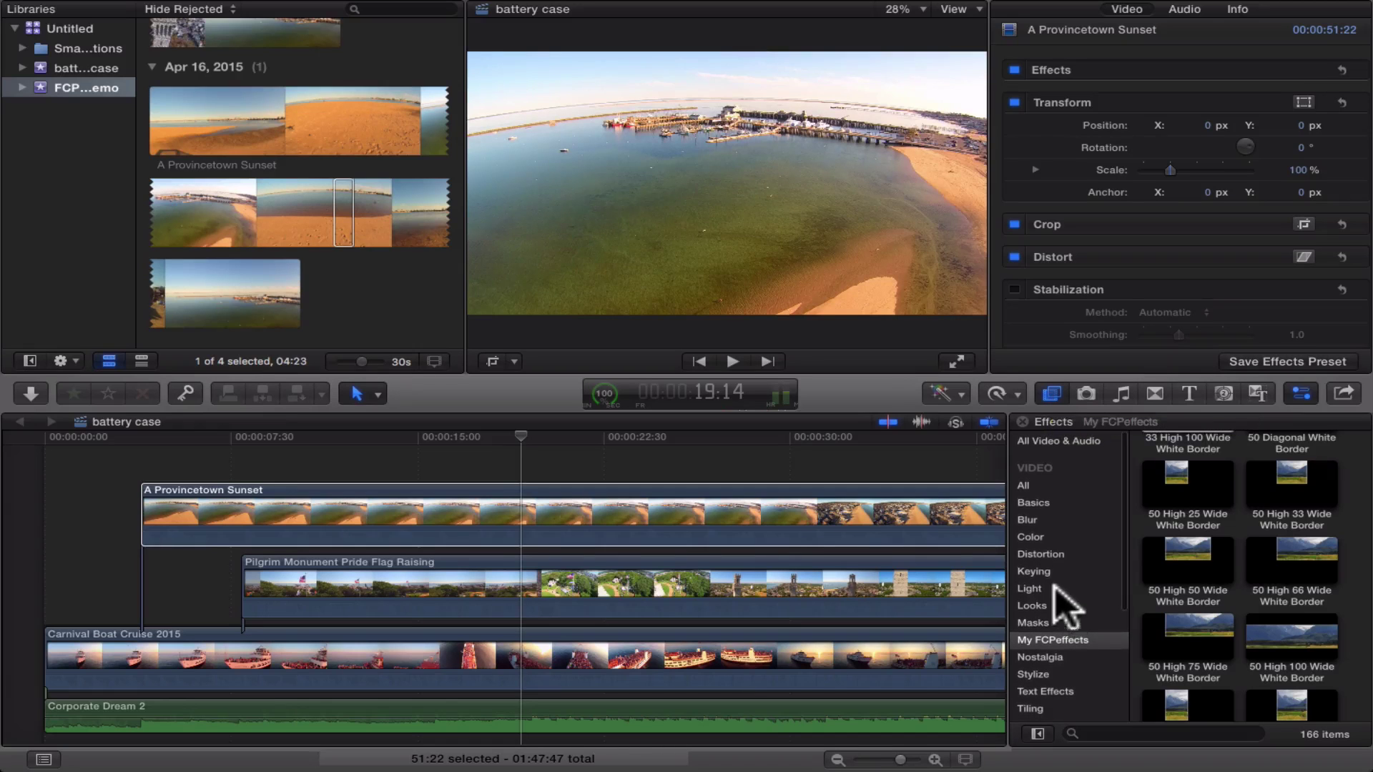
- Scroll the My FCPeffects thumbnails down to the Screen Splitter 2 White Border variants
scroll(1076, 658, down, 3)
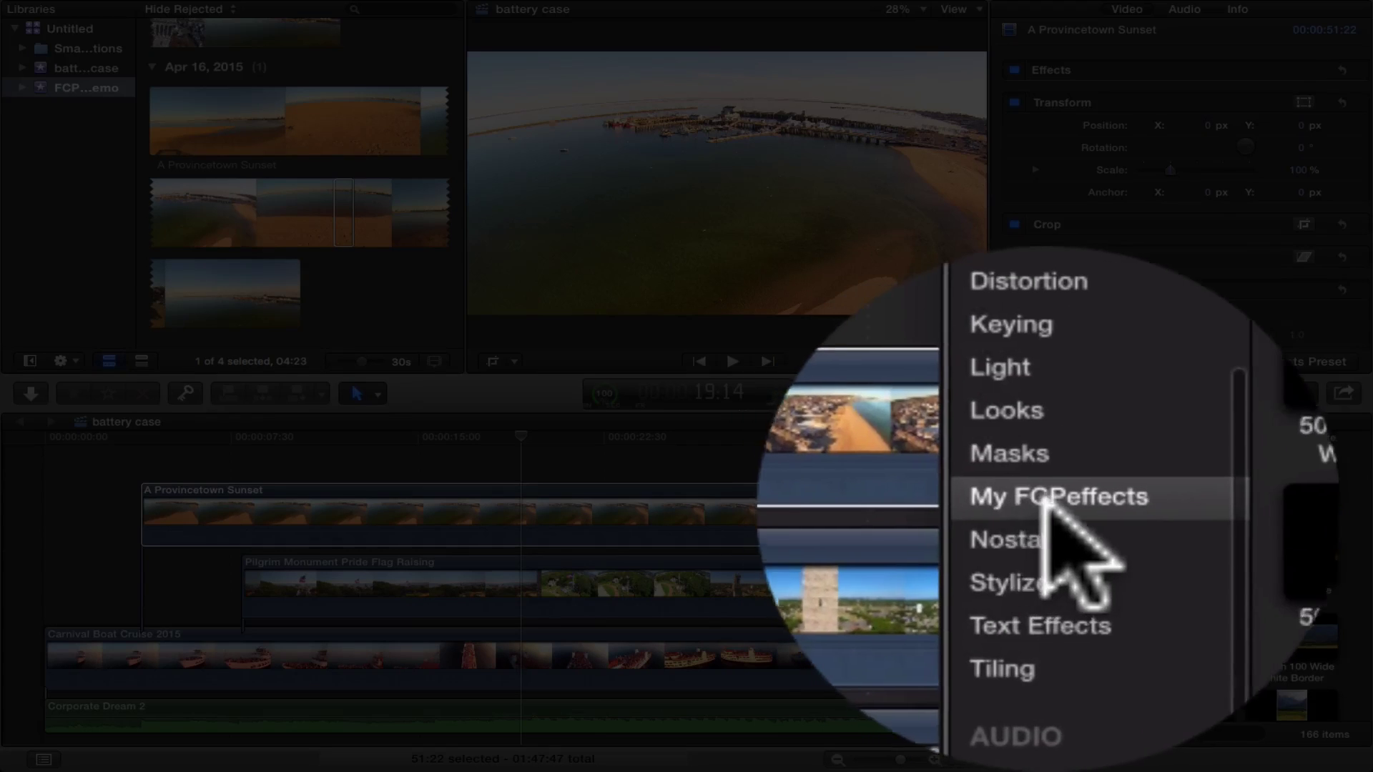
scroll(1220, 546, up, 10)
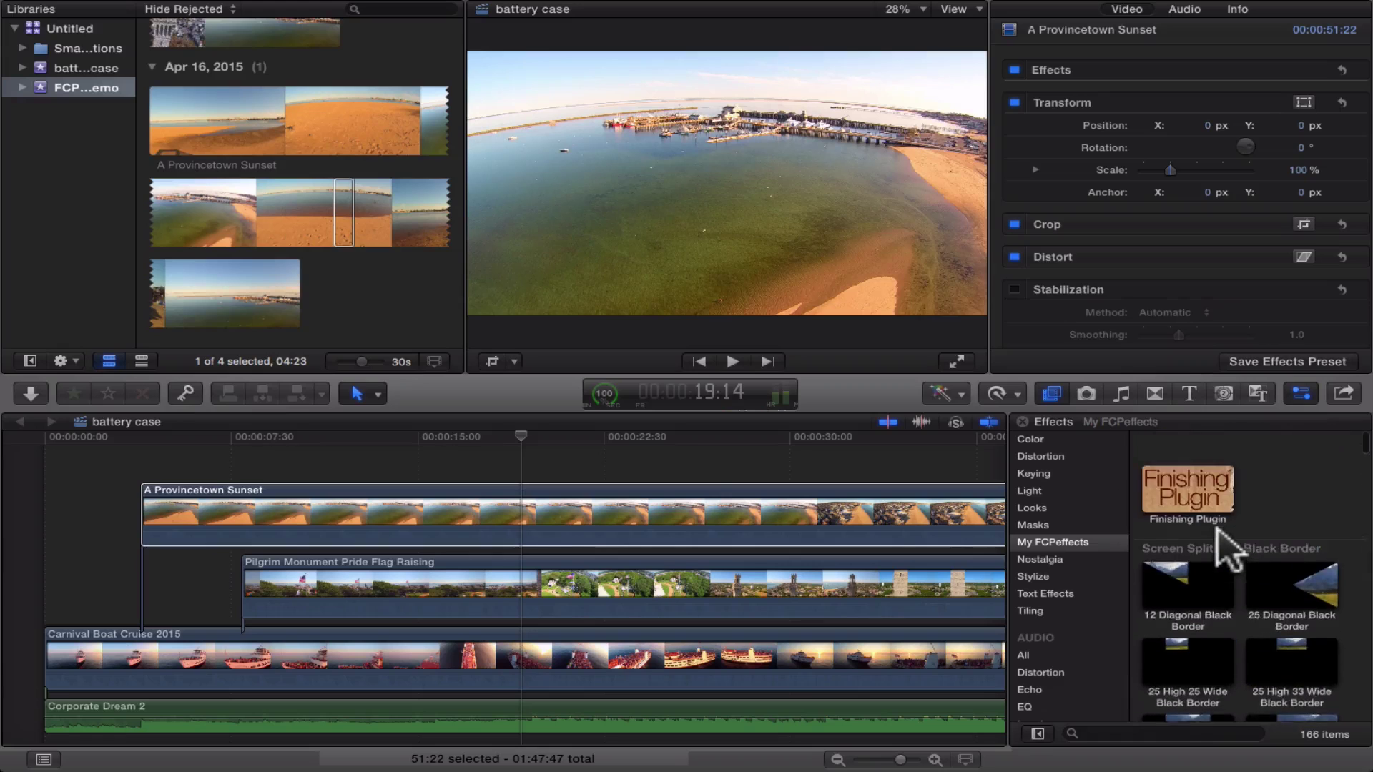
scroll(1217, 529, up, 2)
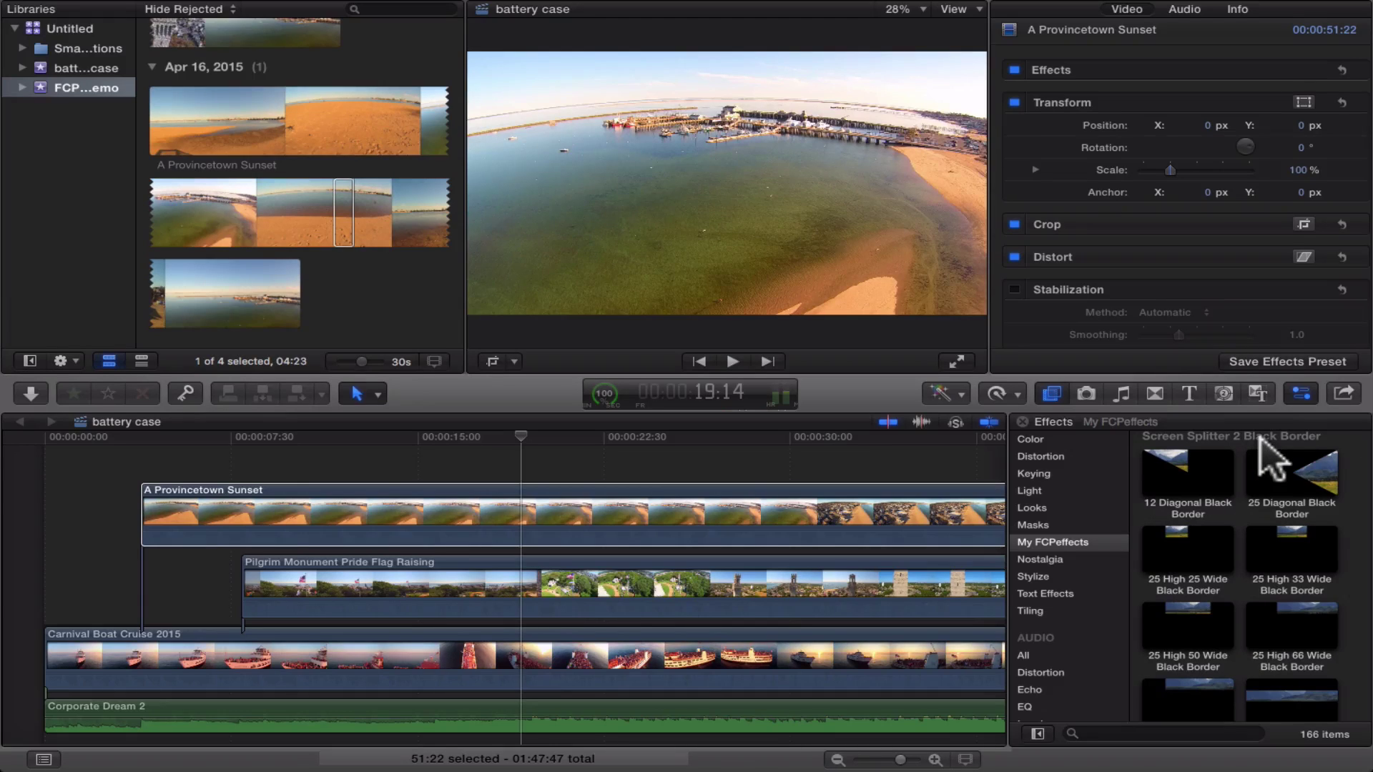
scroll(1260, 438, down, 8)
scroll(1272, 450, down, 10)
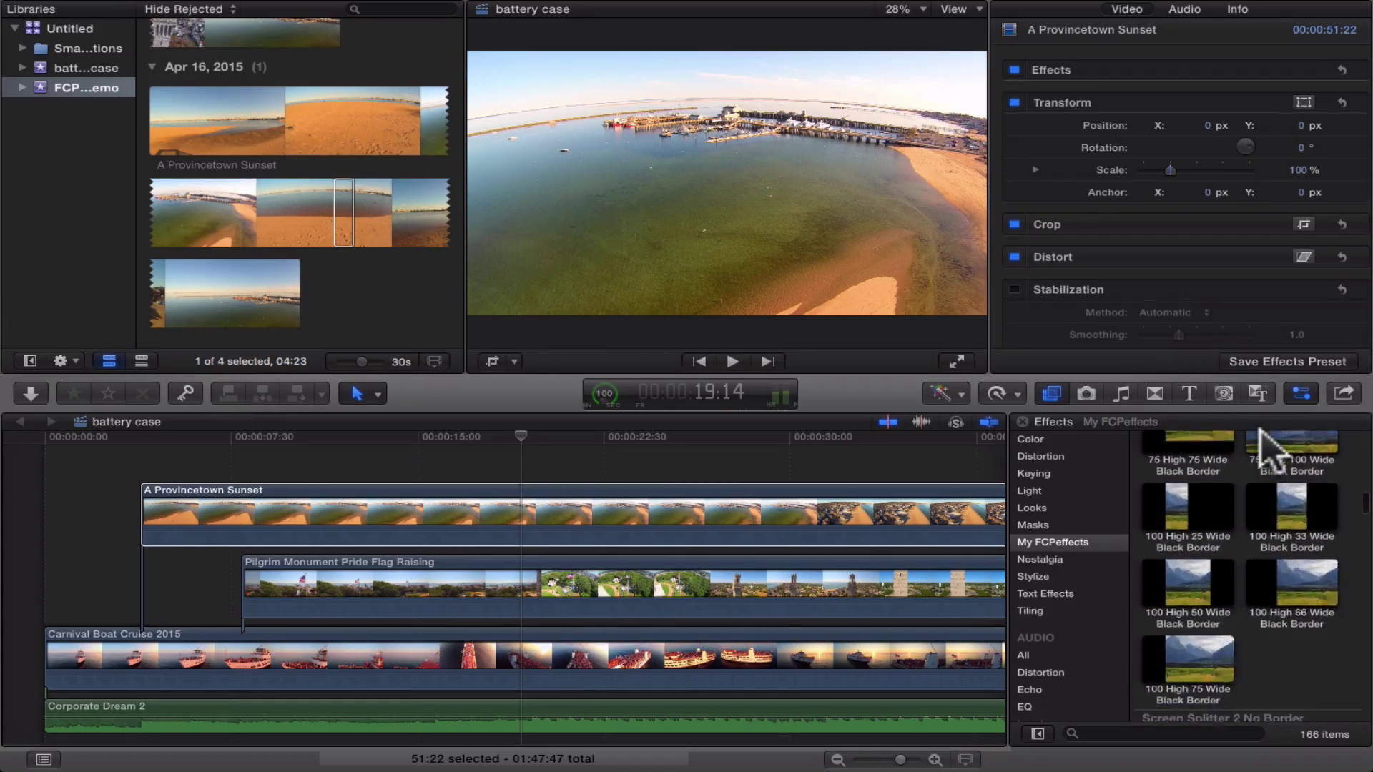
scroll(1270, 447, down, 10)
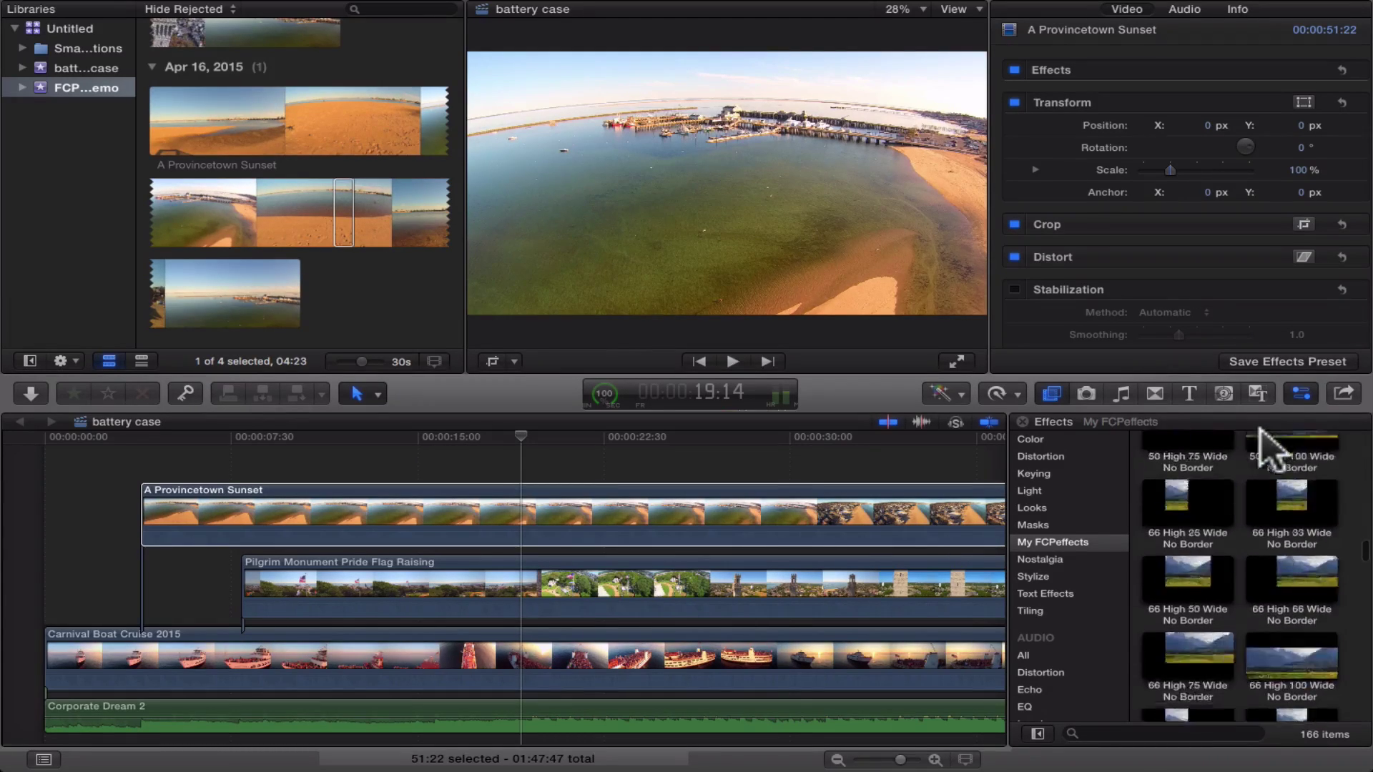
scroll(1269, 447, down, 5)
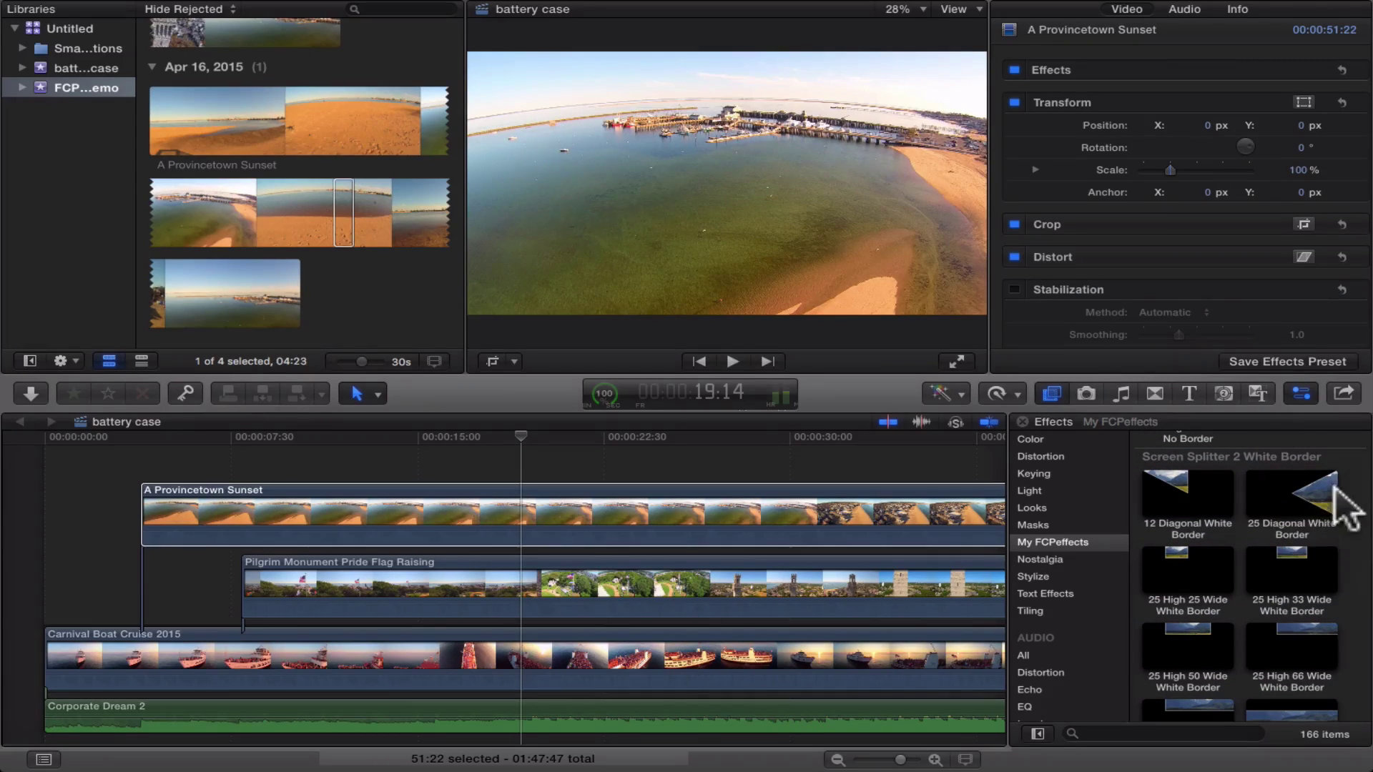
scroll(1302, 659, down, 3)
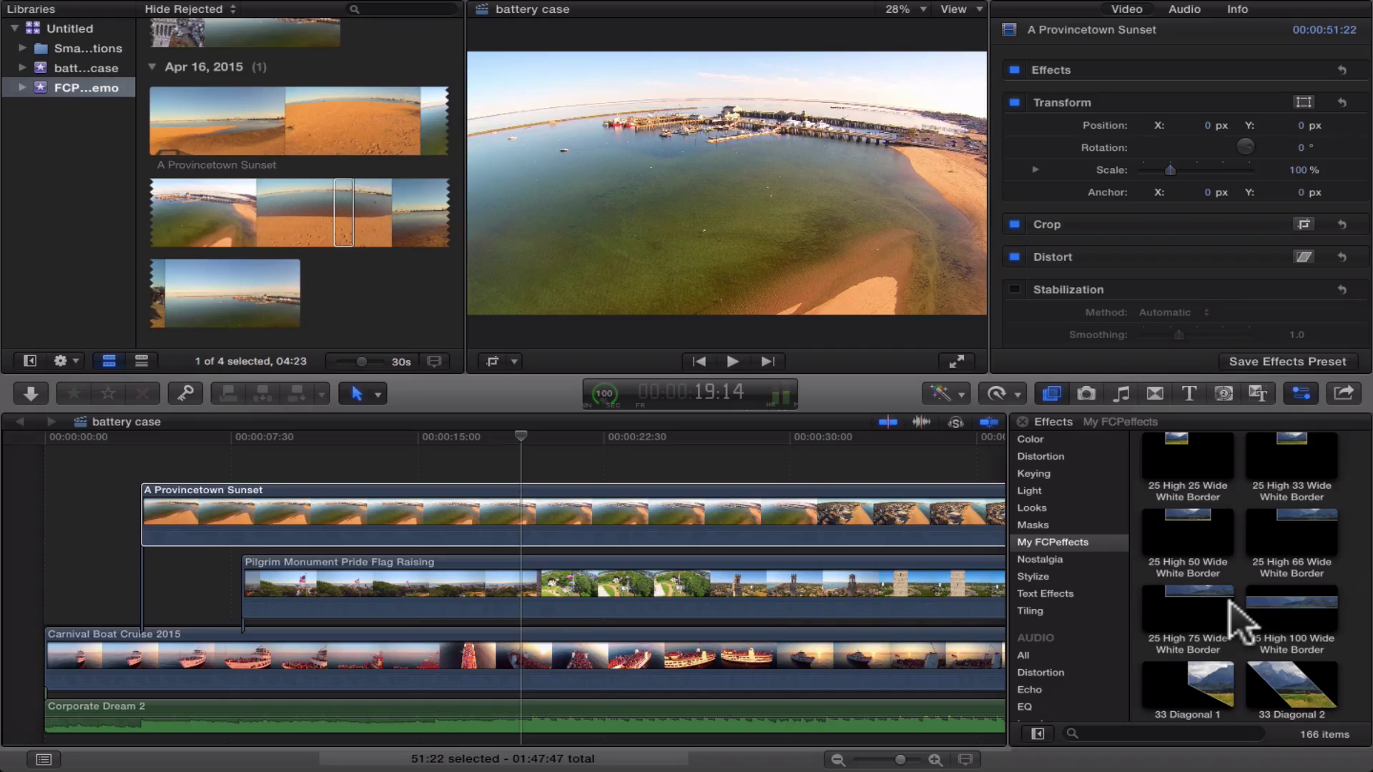
- Drag the 33 High 100 Wide White Border effect onto the A Provincetown Sunset clip
click(791, 453)
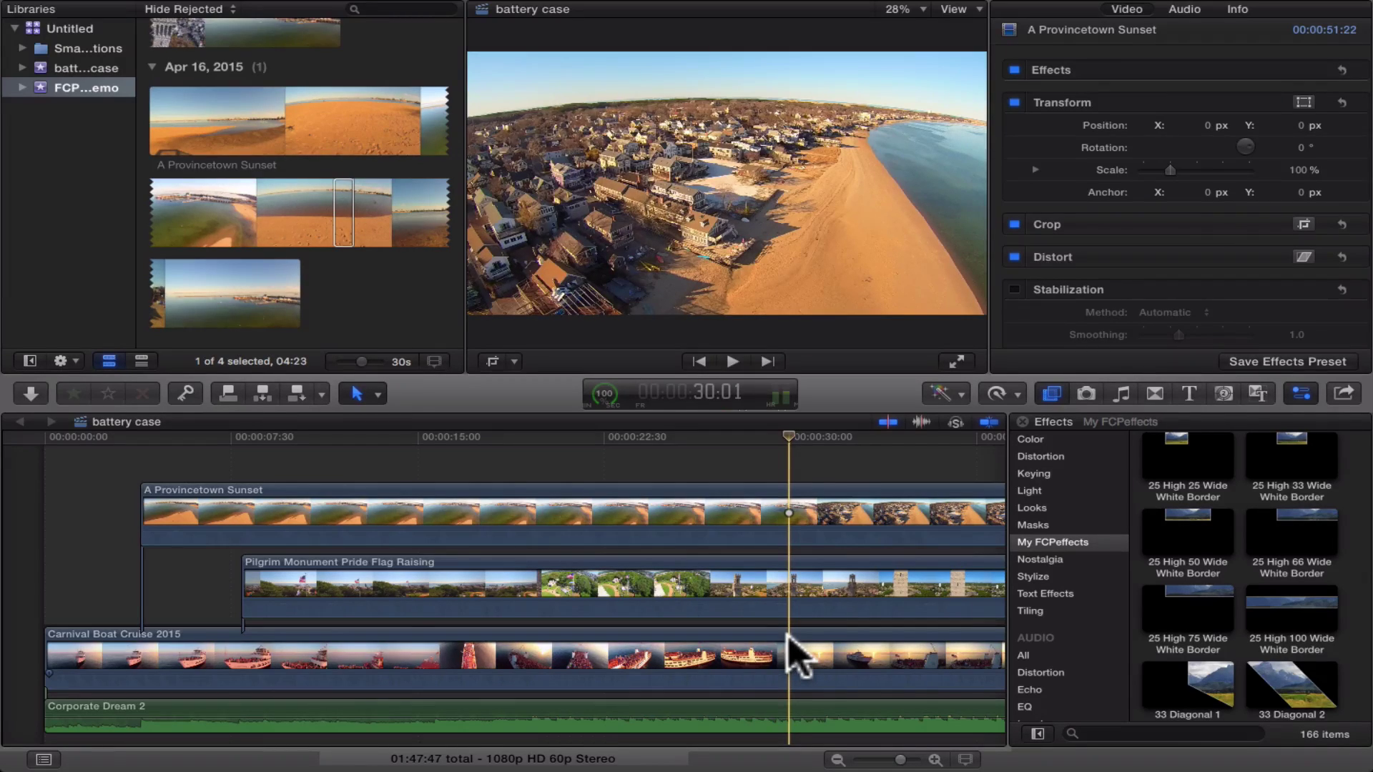
click(782, 519)
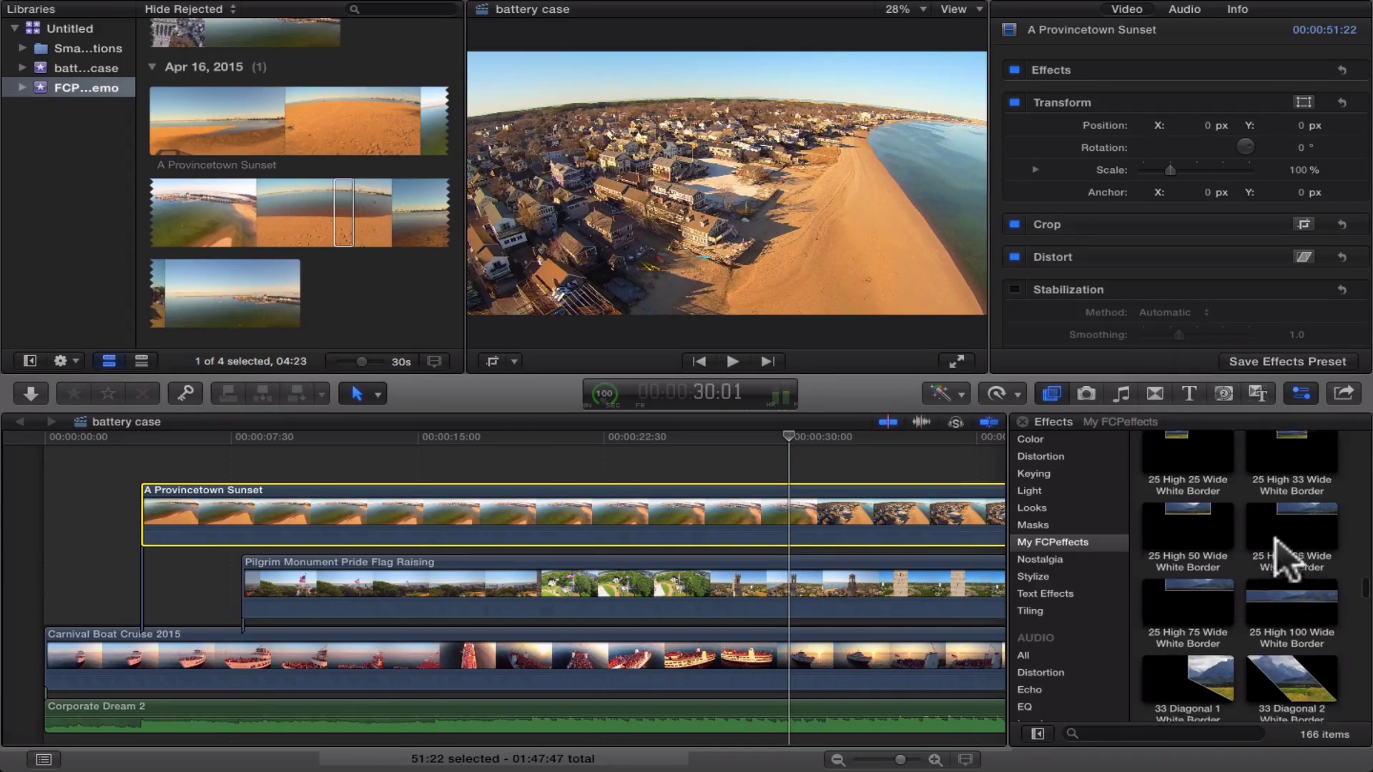
scroll(1283, 562, down, 2)
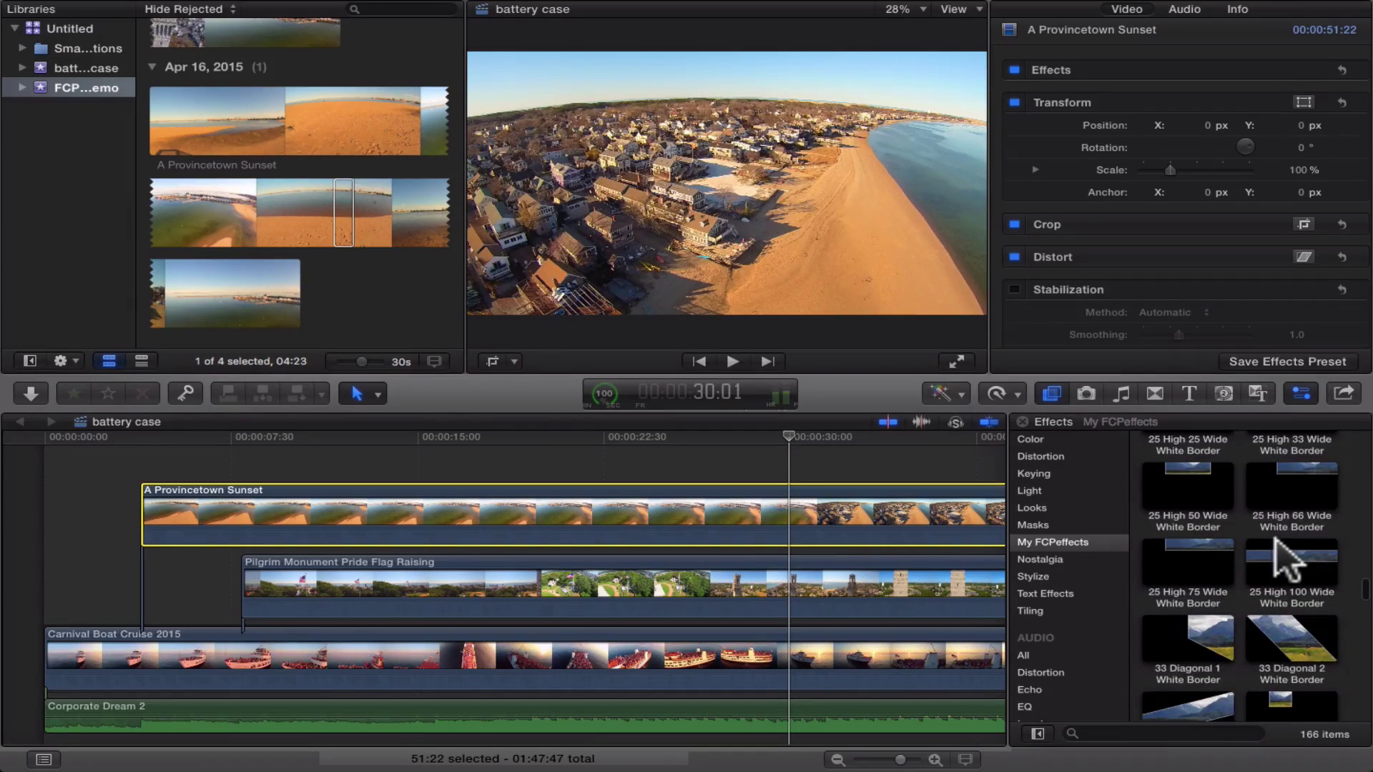
scroll(1285, 561, up, 6)
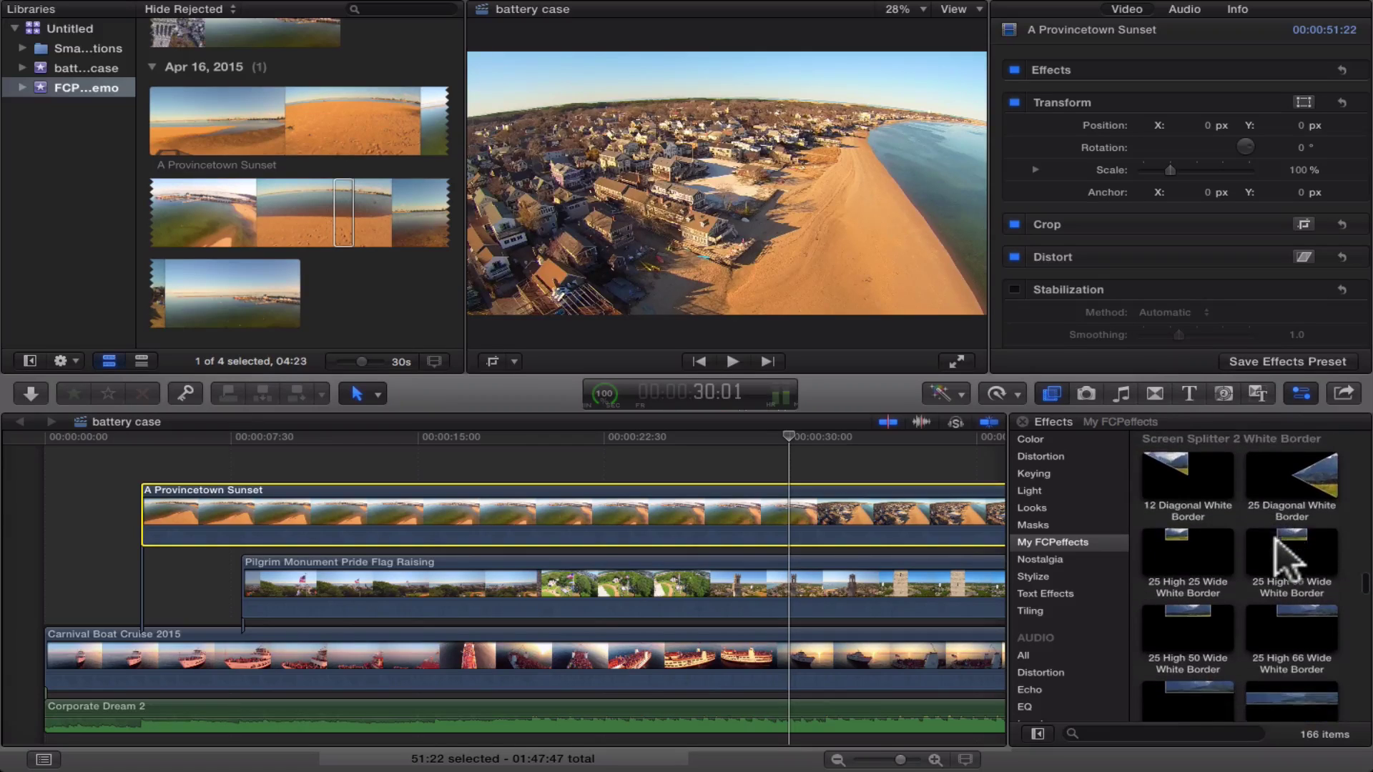
scroll(1280, 554, down, 12)
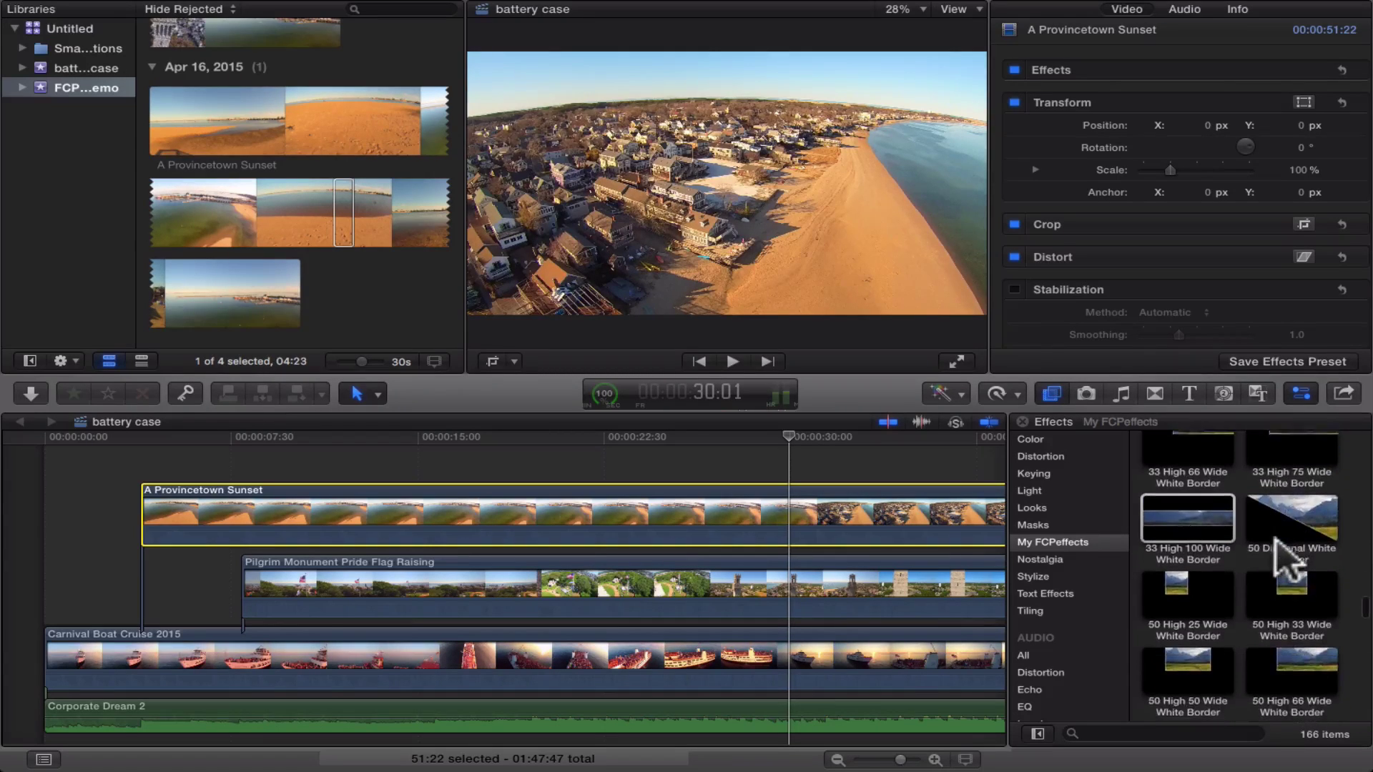
click(1191, 536)
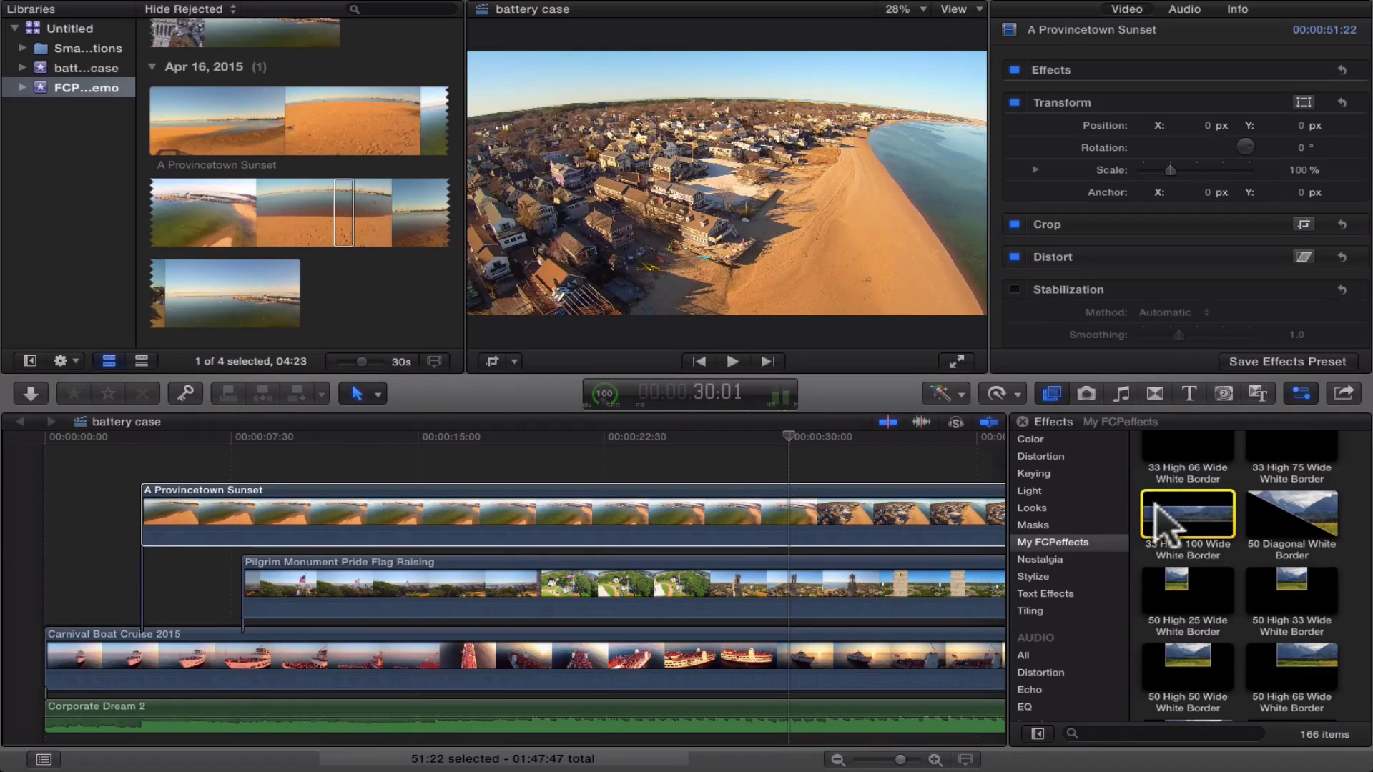
drag(1162, 526, 910, 524)
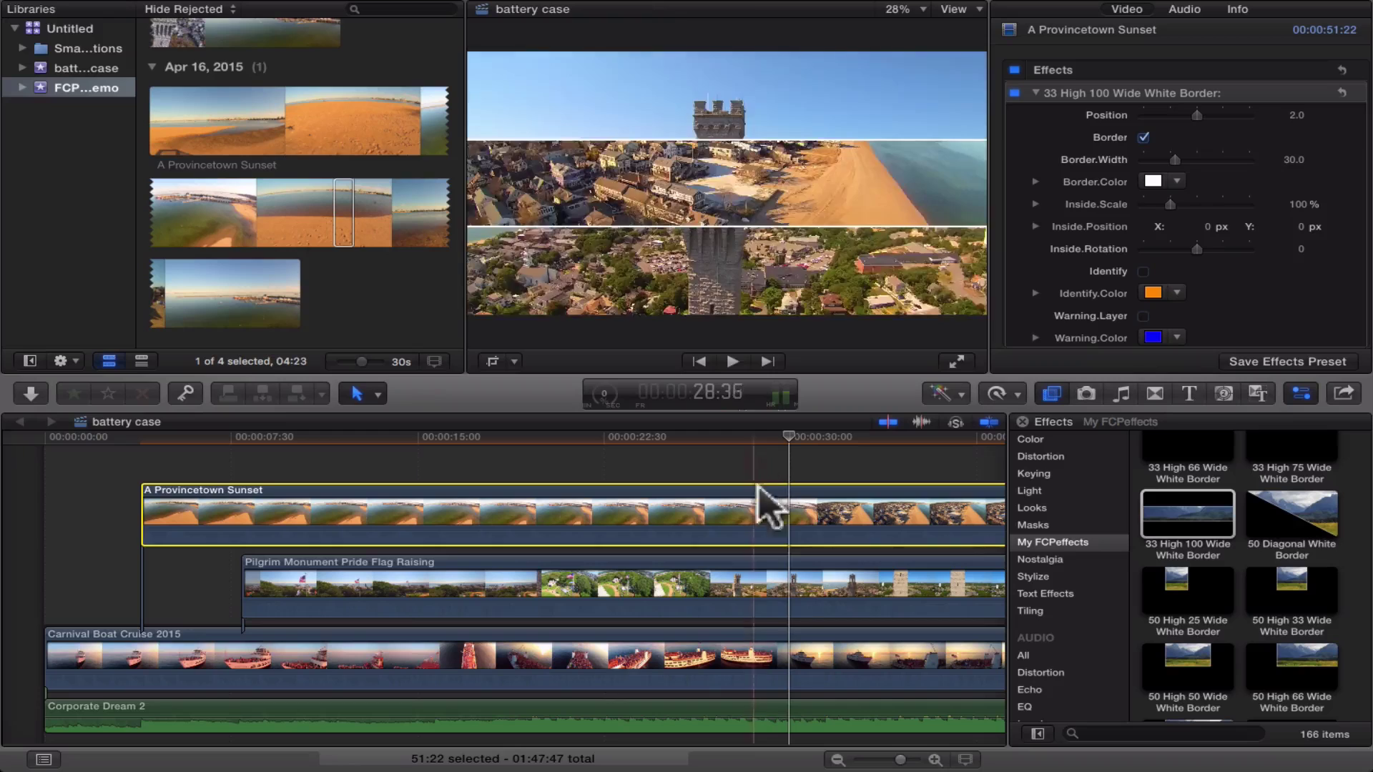
click(769, 592)
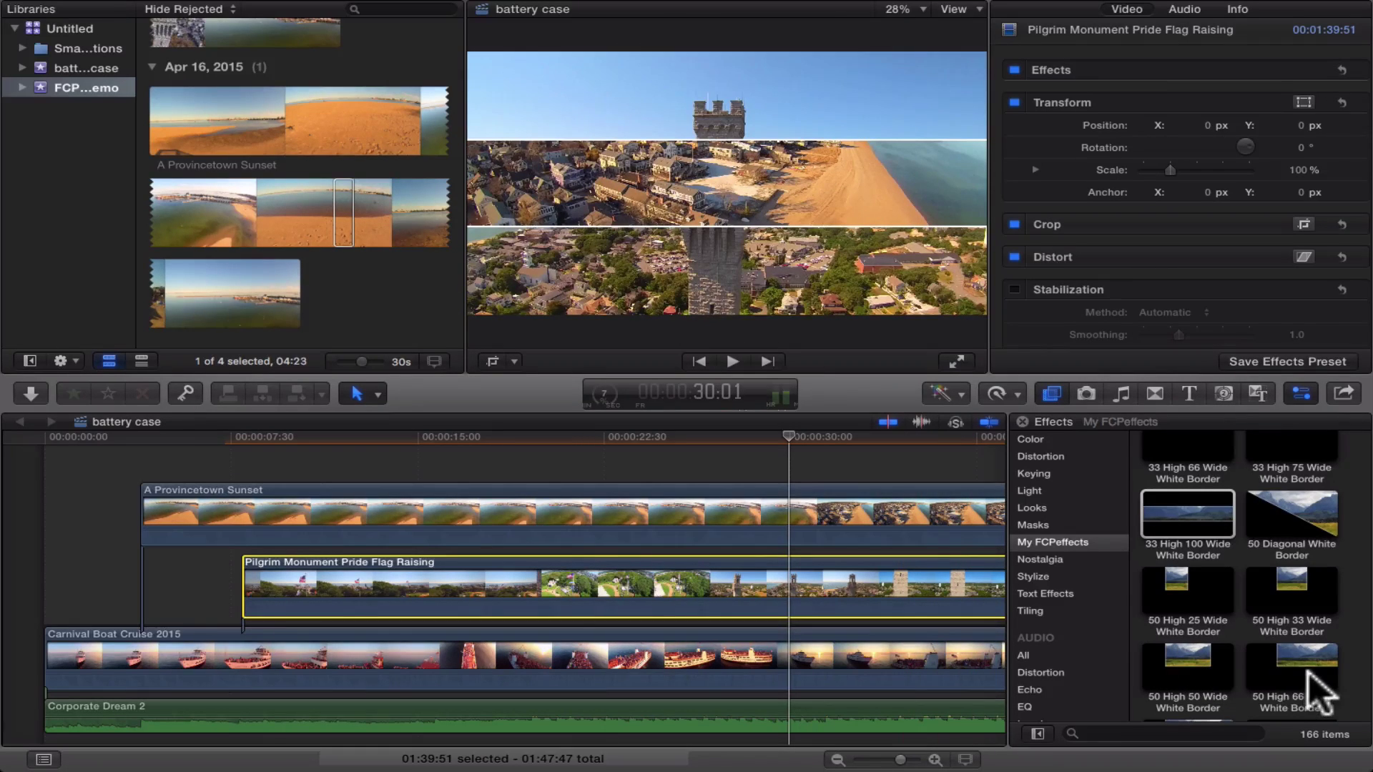
- Drop the 50 High 66 Wide White Border onto the Pilgrim Monument Pride Flag Raising clip
click(1293, 650)
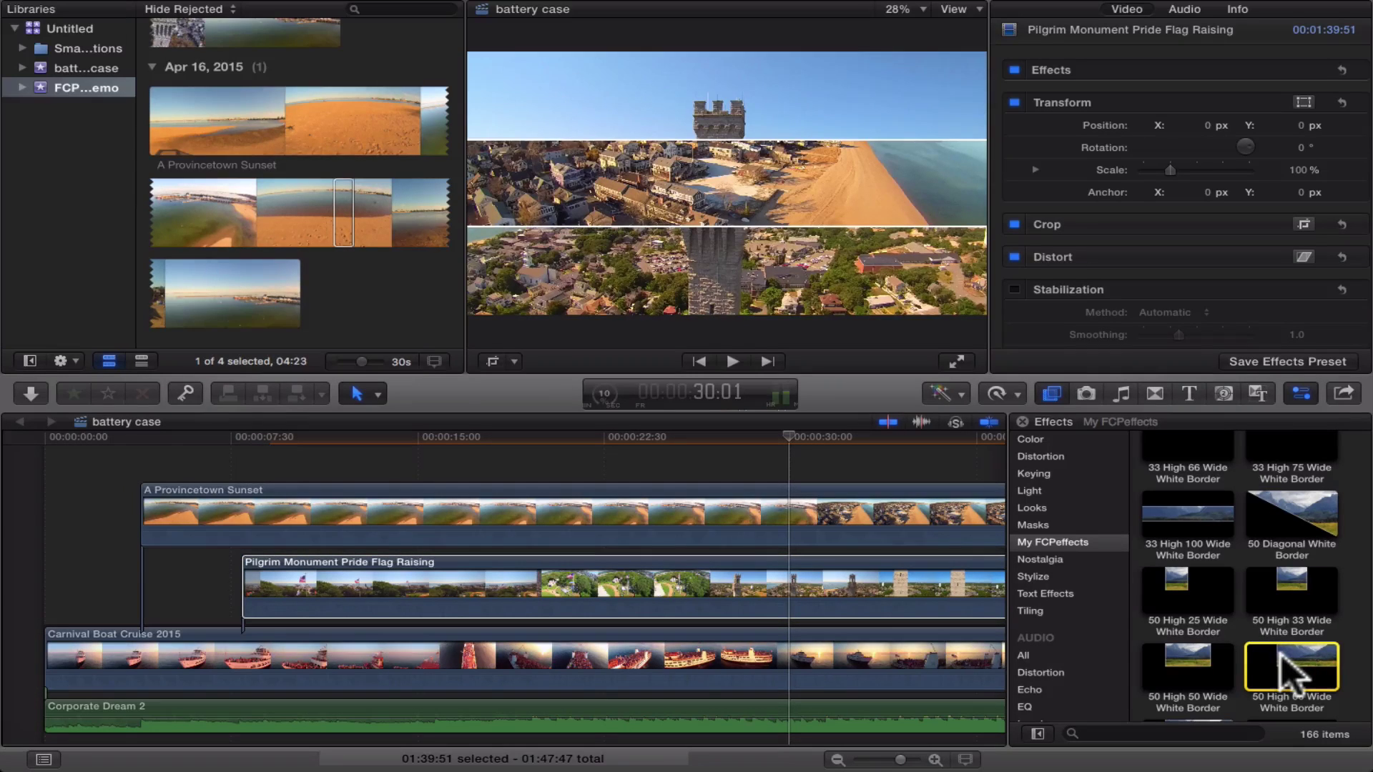
drag(1293, 672, 834, 596)
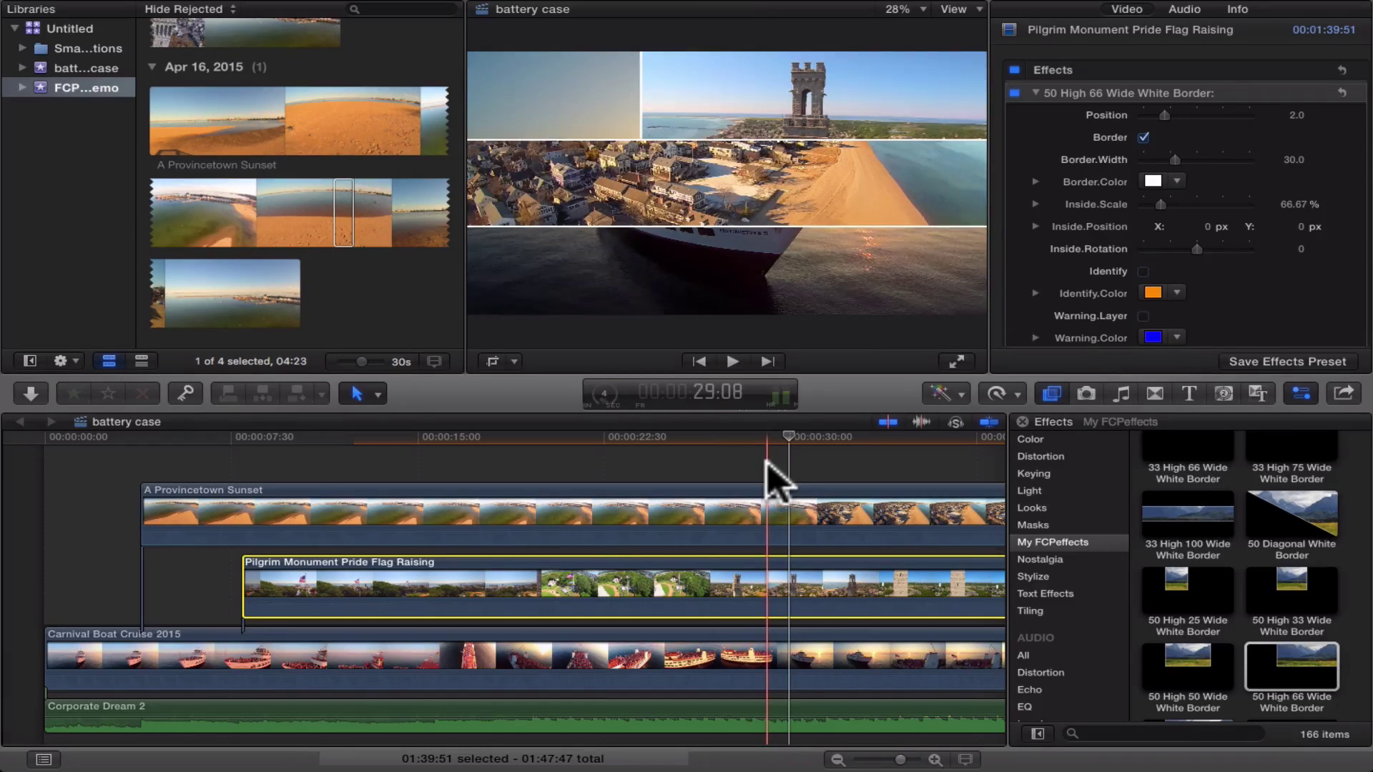
click(772, 528)
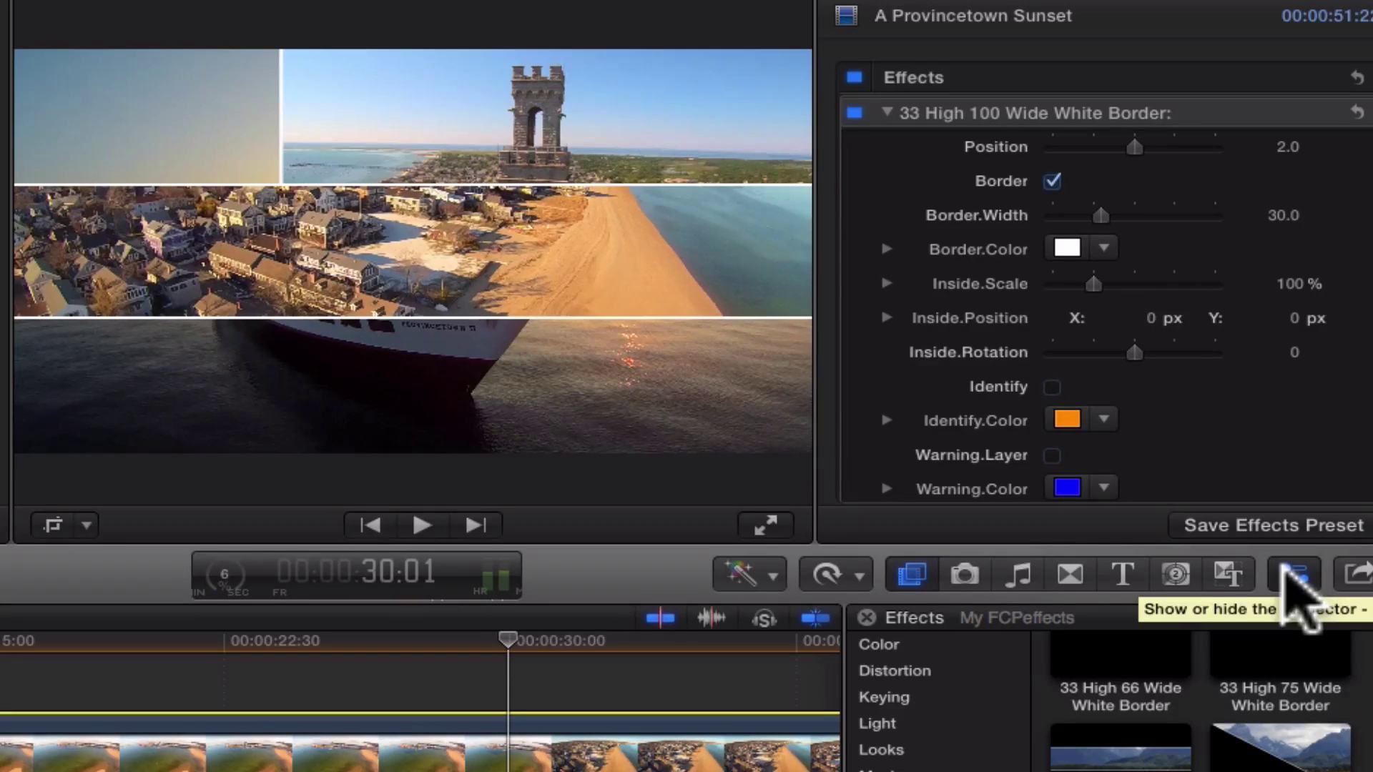
- Drag the Sunset clip's border Position slider from 2.0 to 3.0
click(1287, 572)
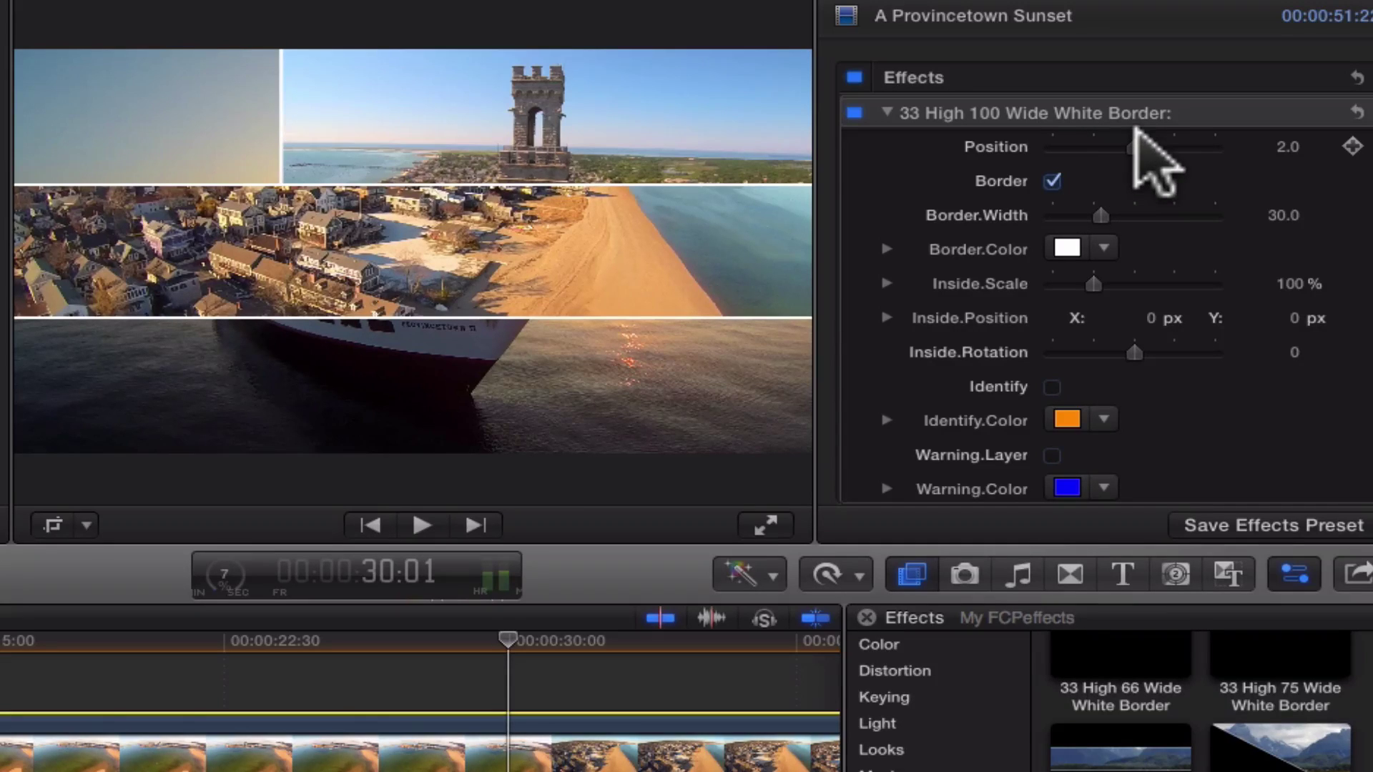
drag(1128, 143, 1226, 163)
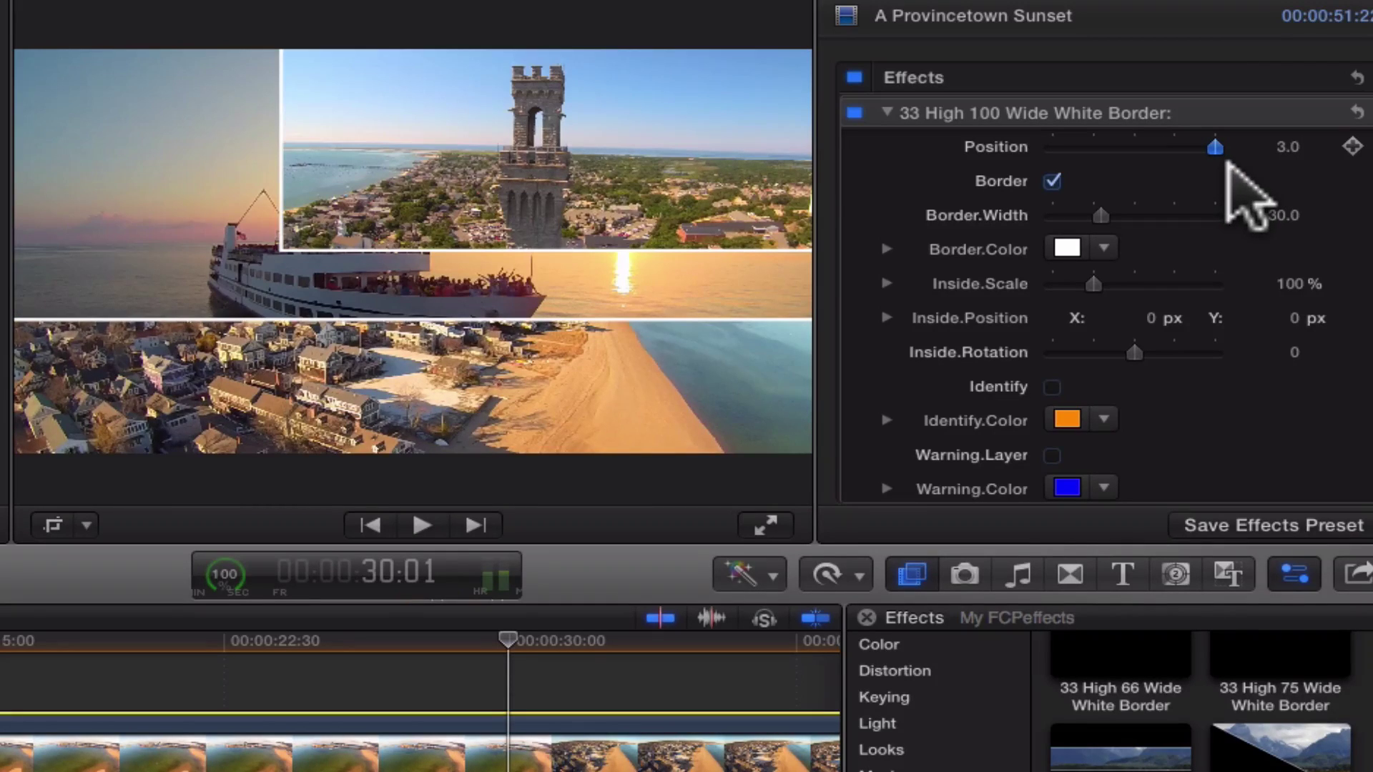
drag(1227, 163, 1228, 165)
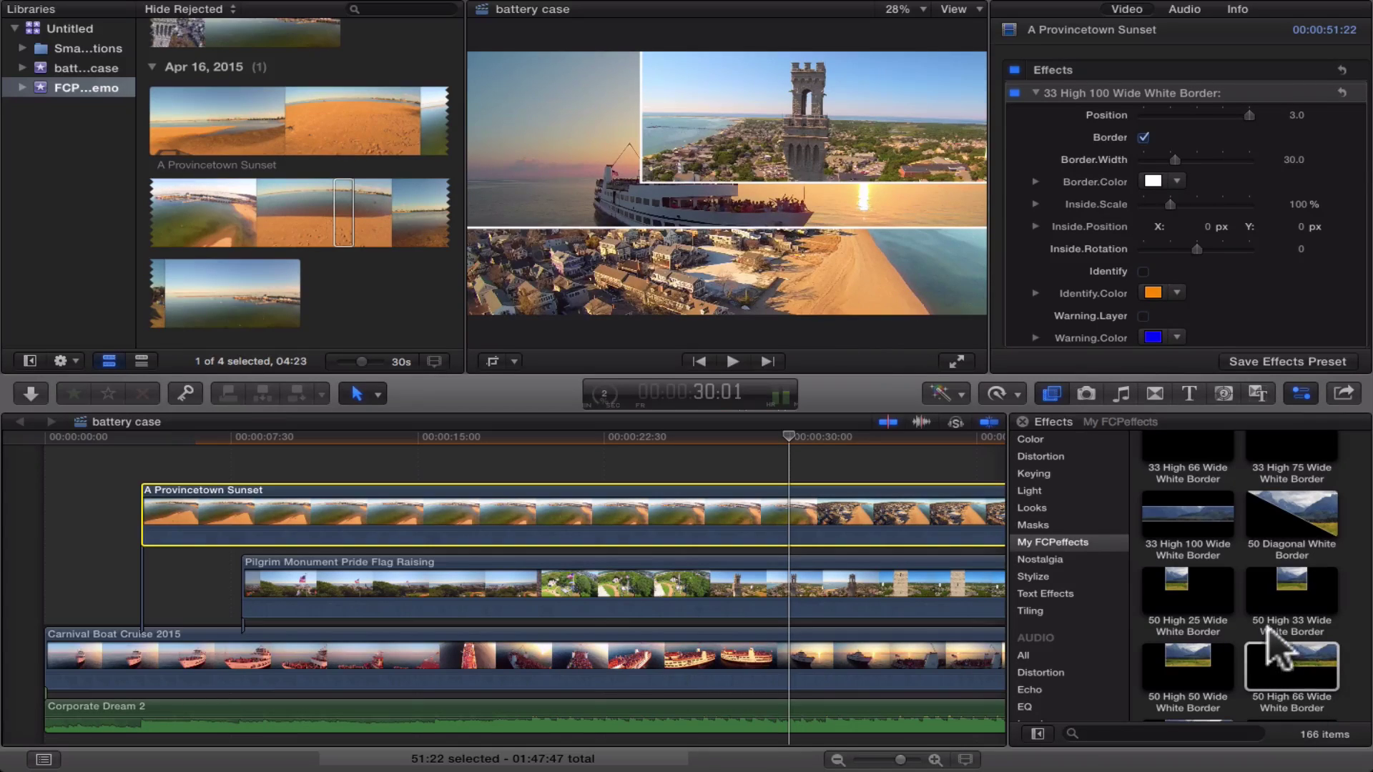
scroll(1268, 627, down, 3)
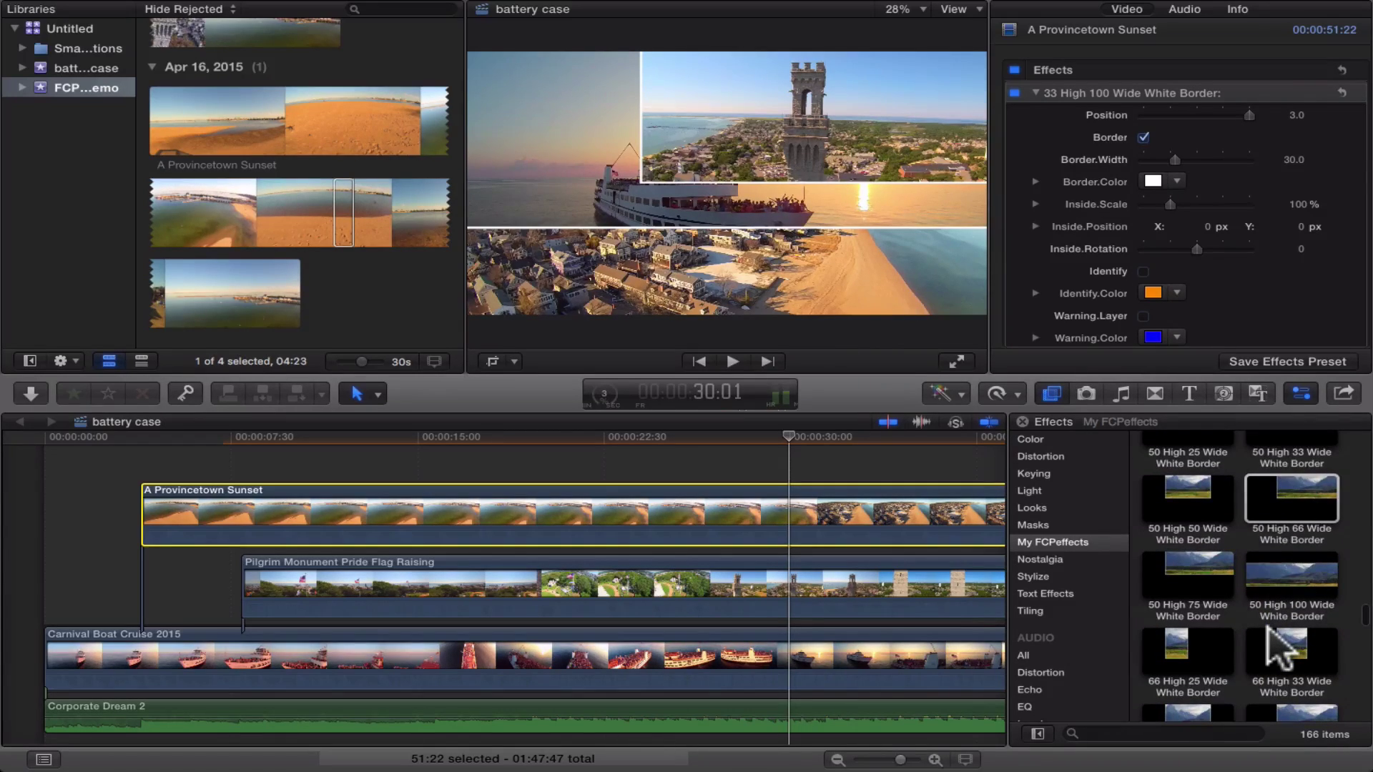
scroll(1268, 628, down, 1)
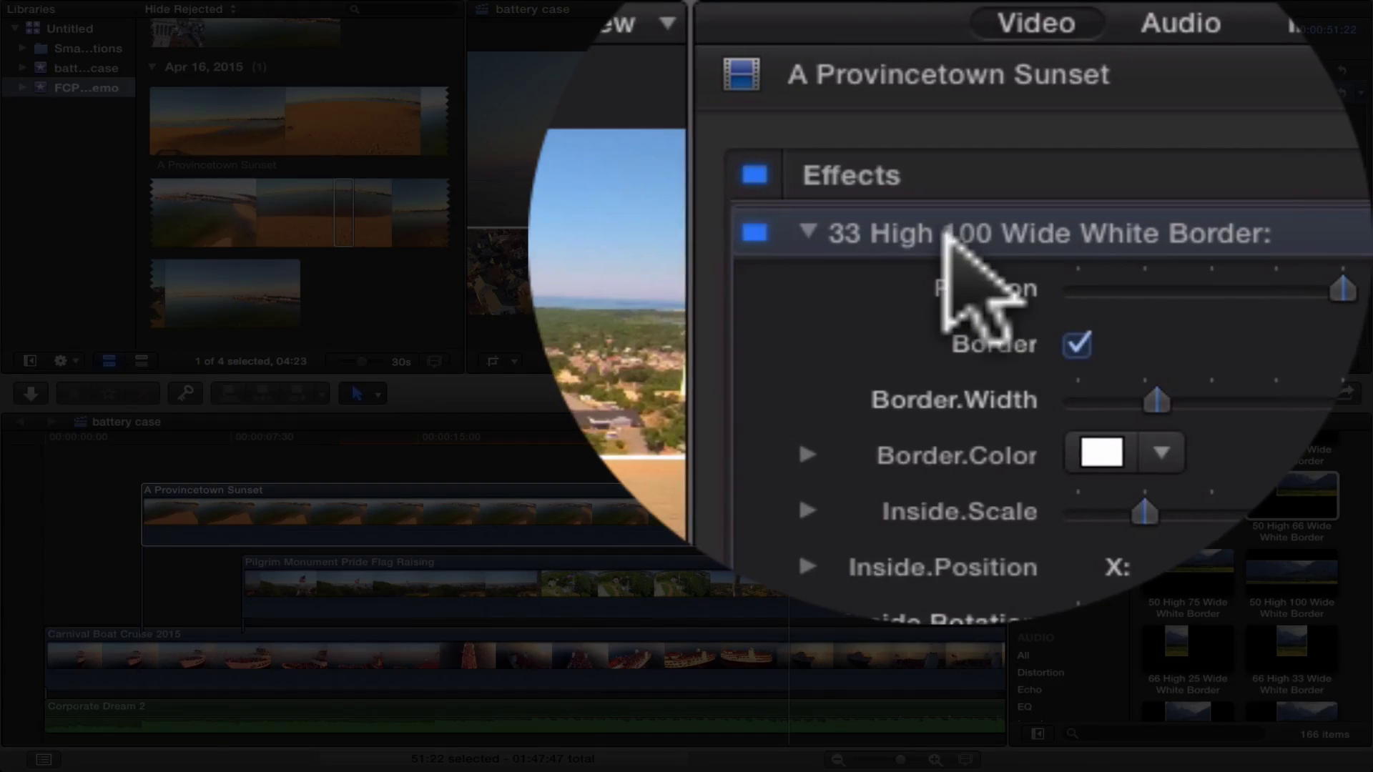
- Swap the Sunset clip's 33 High effect for 50 High 100 Wide White Border at Position 3.0
key(Delete)
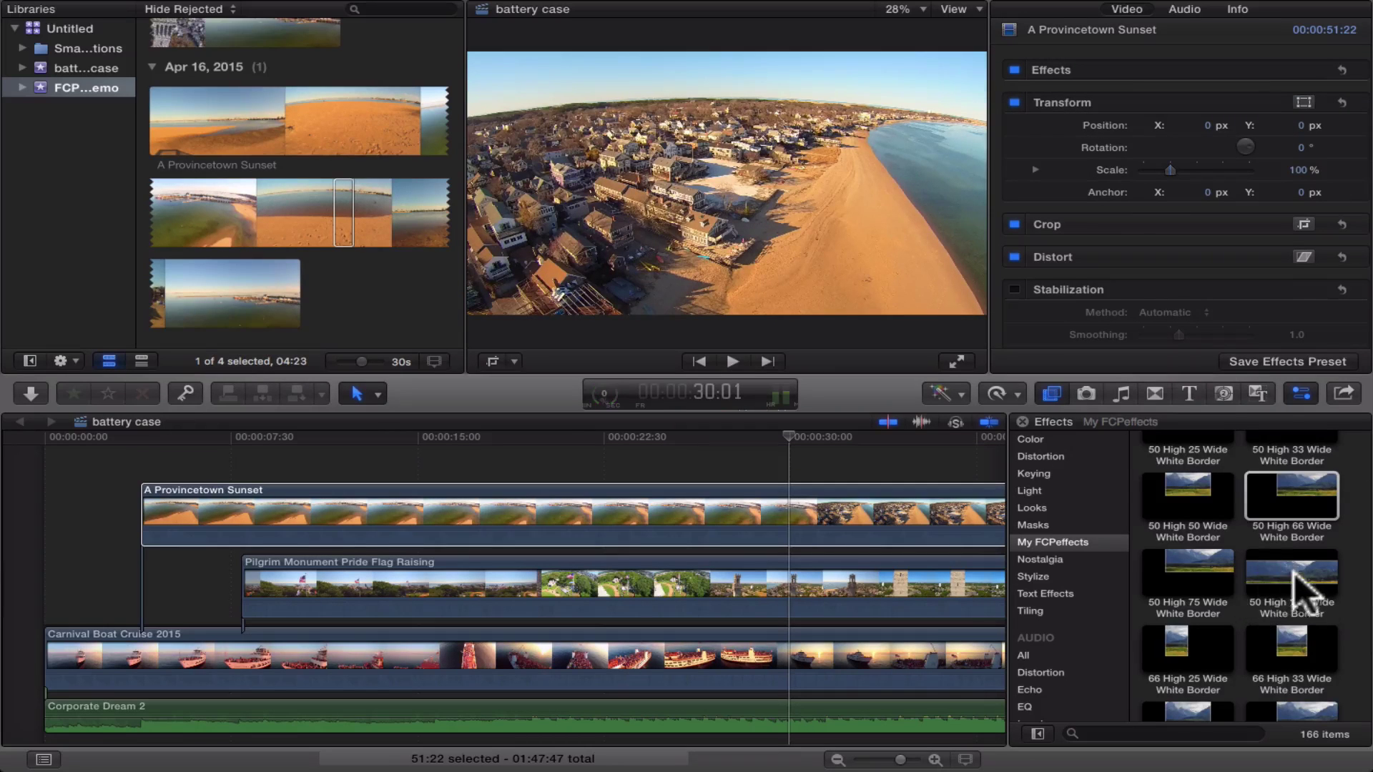
click(1296, 591)
drag(1301, 594, 846, 536)
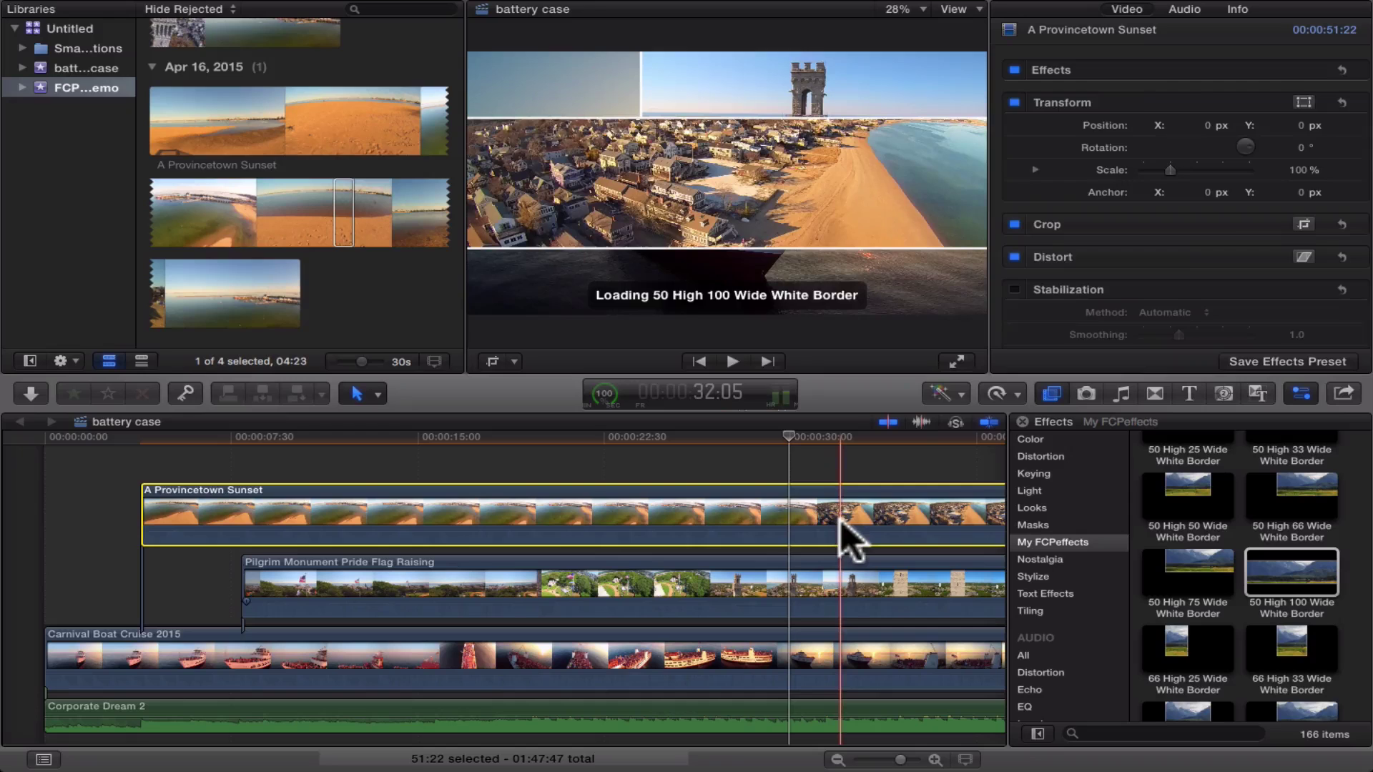
drag(1197, 115, 1251, 123)
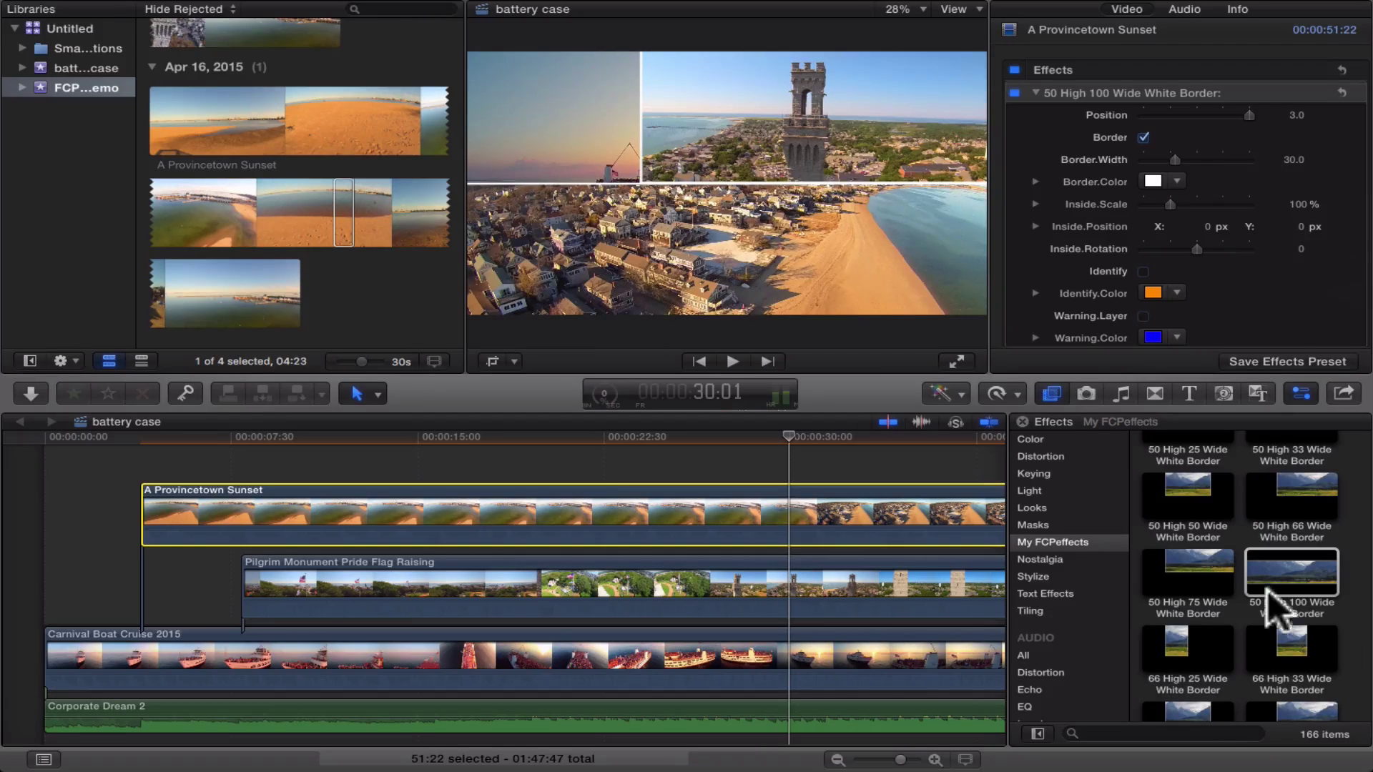
- Apply 50 High 33 Wide White Border to the Carnival Boat Cruise clip and set Position to 1.0
scroll(1250, 576, down, 10)
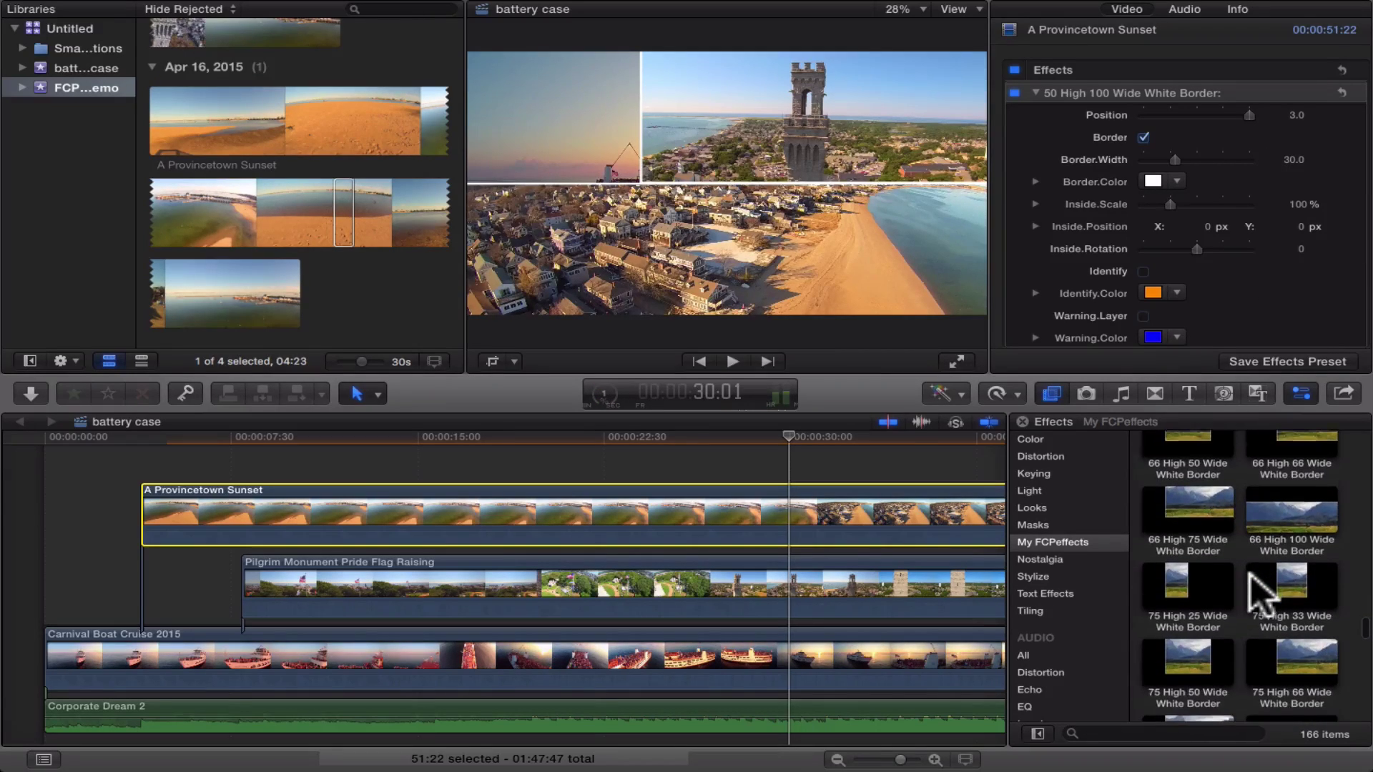
scroll(1253, 594, up, 5)
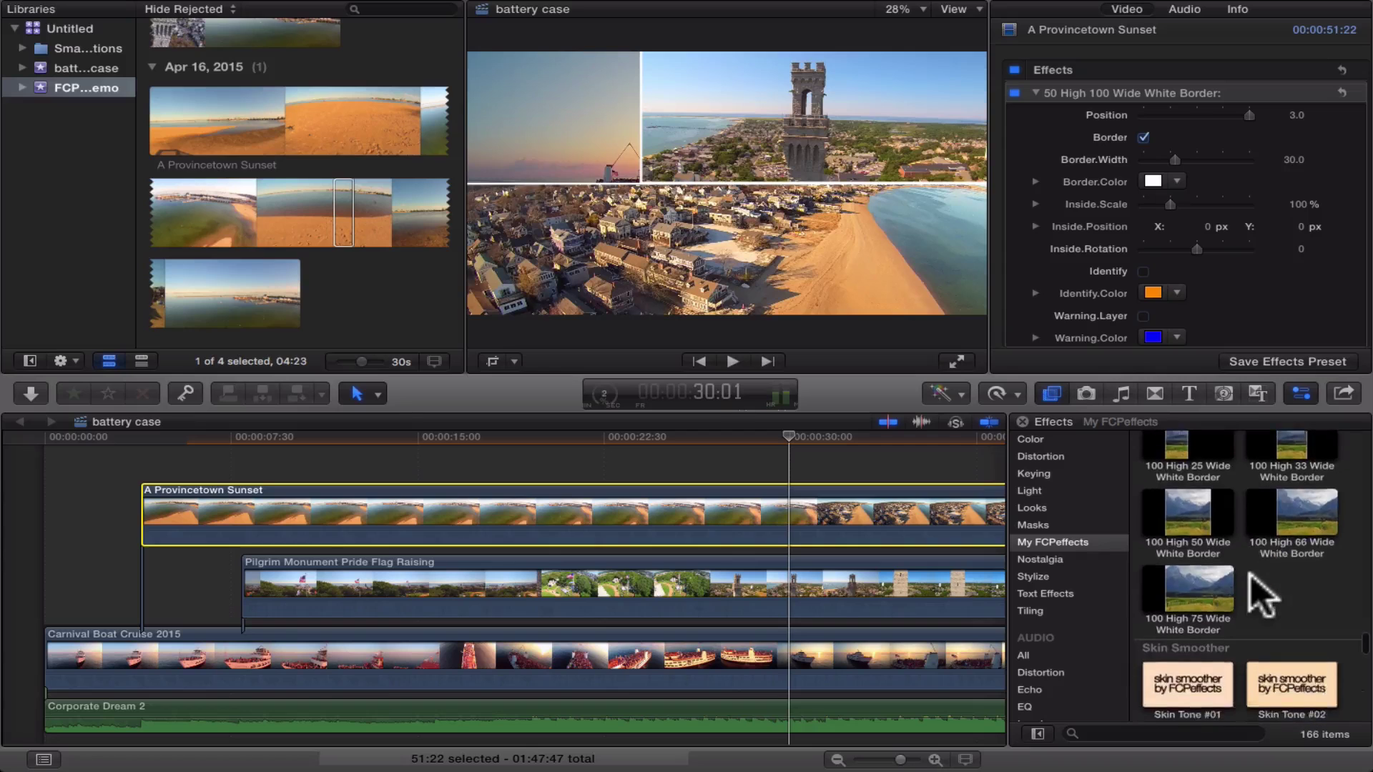
scroll(1259, 597, up, 4)
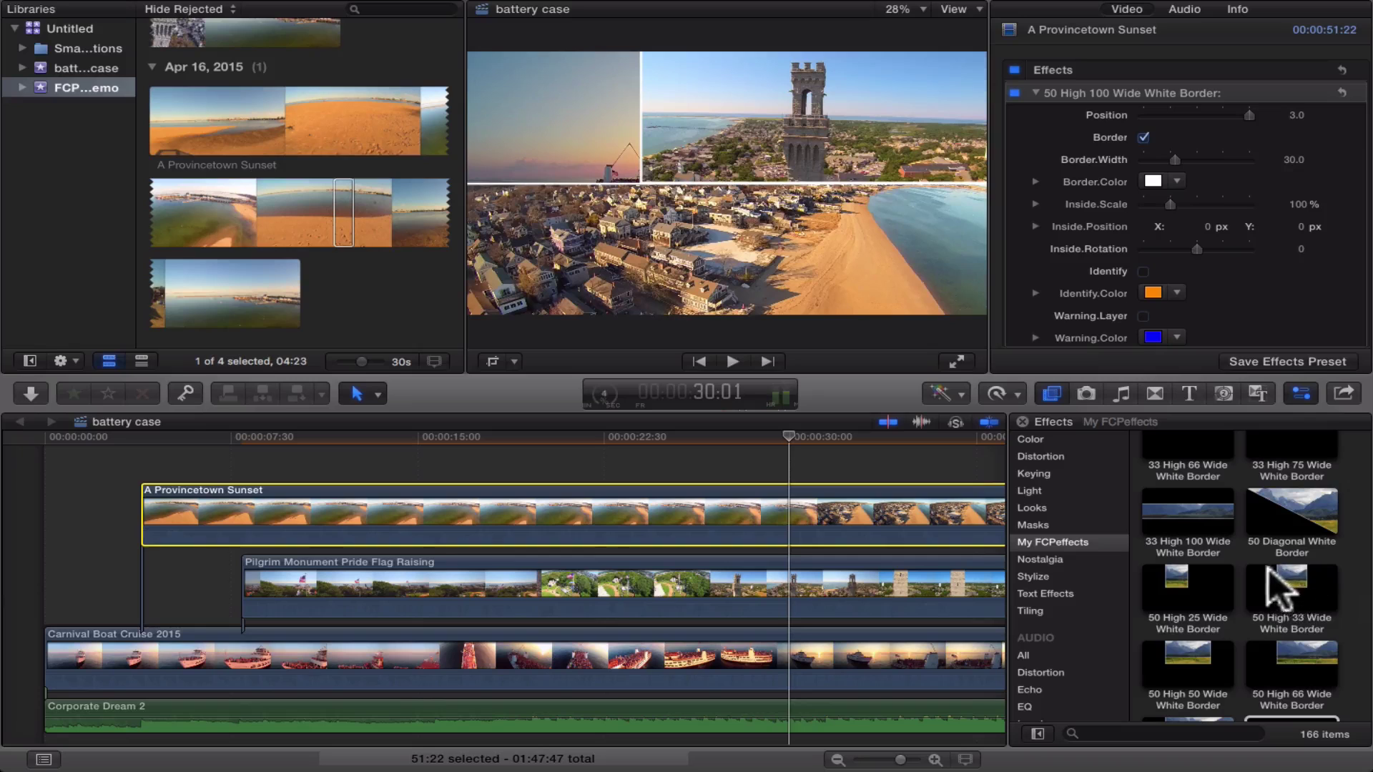
drag(1312, 573, 901, 658)
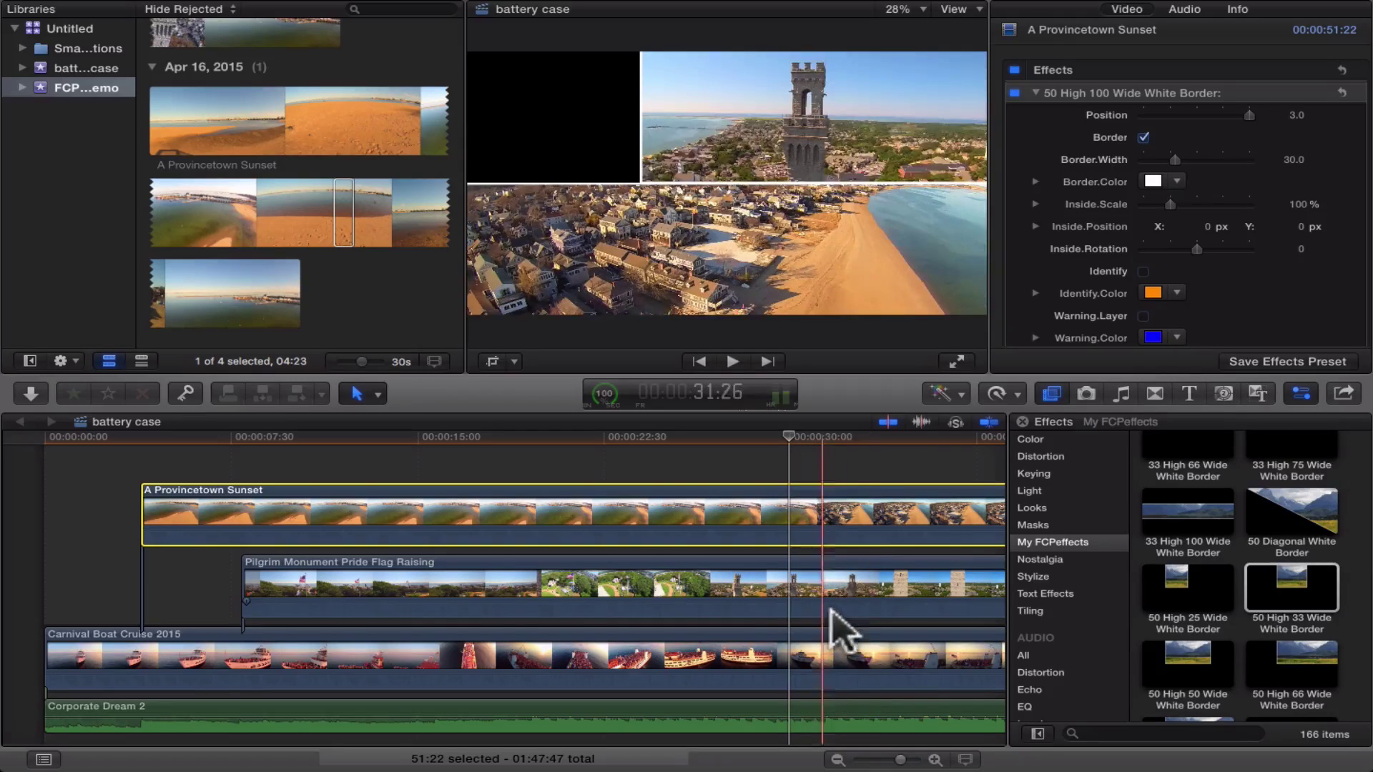
click(852, 656)
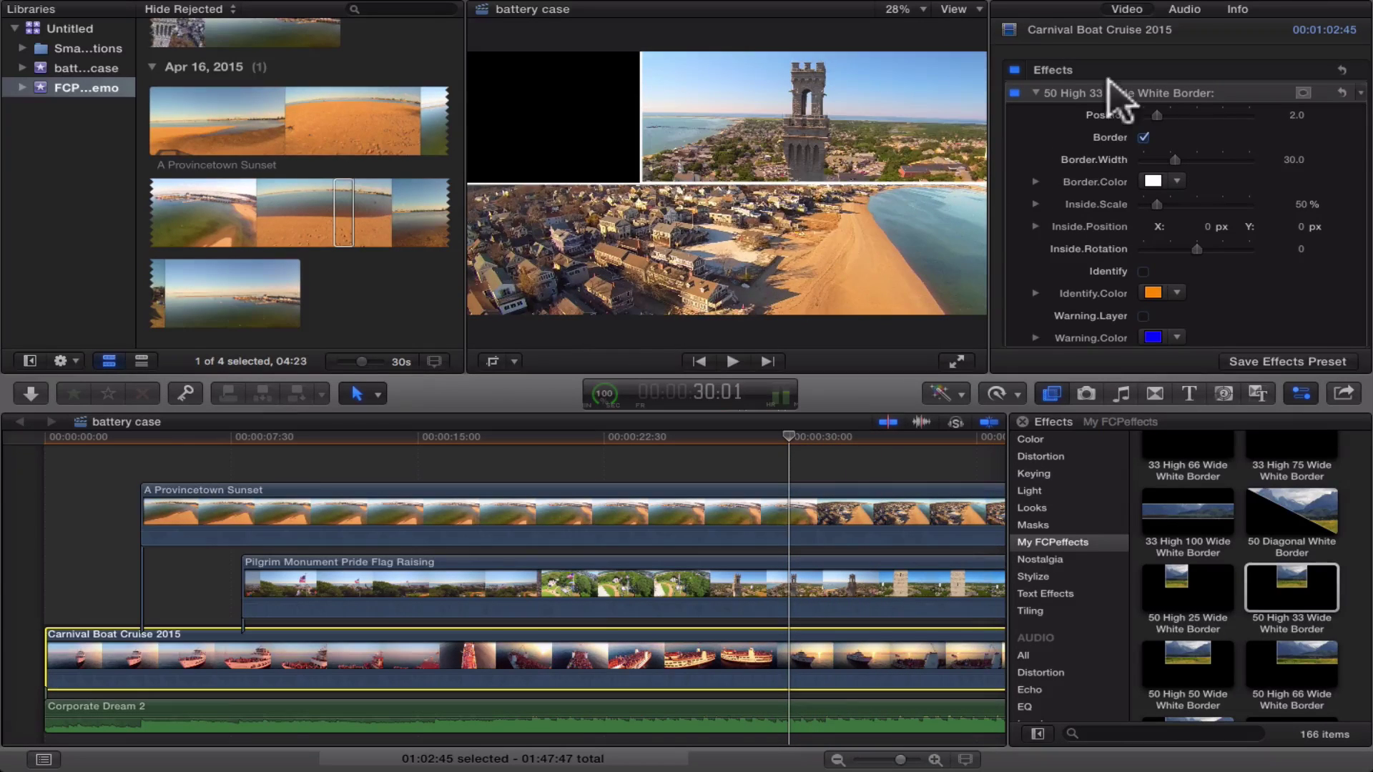
drag(1159, 113, 1102, 117)
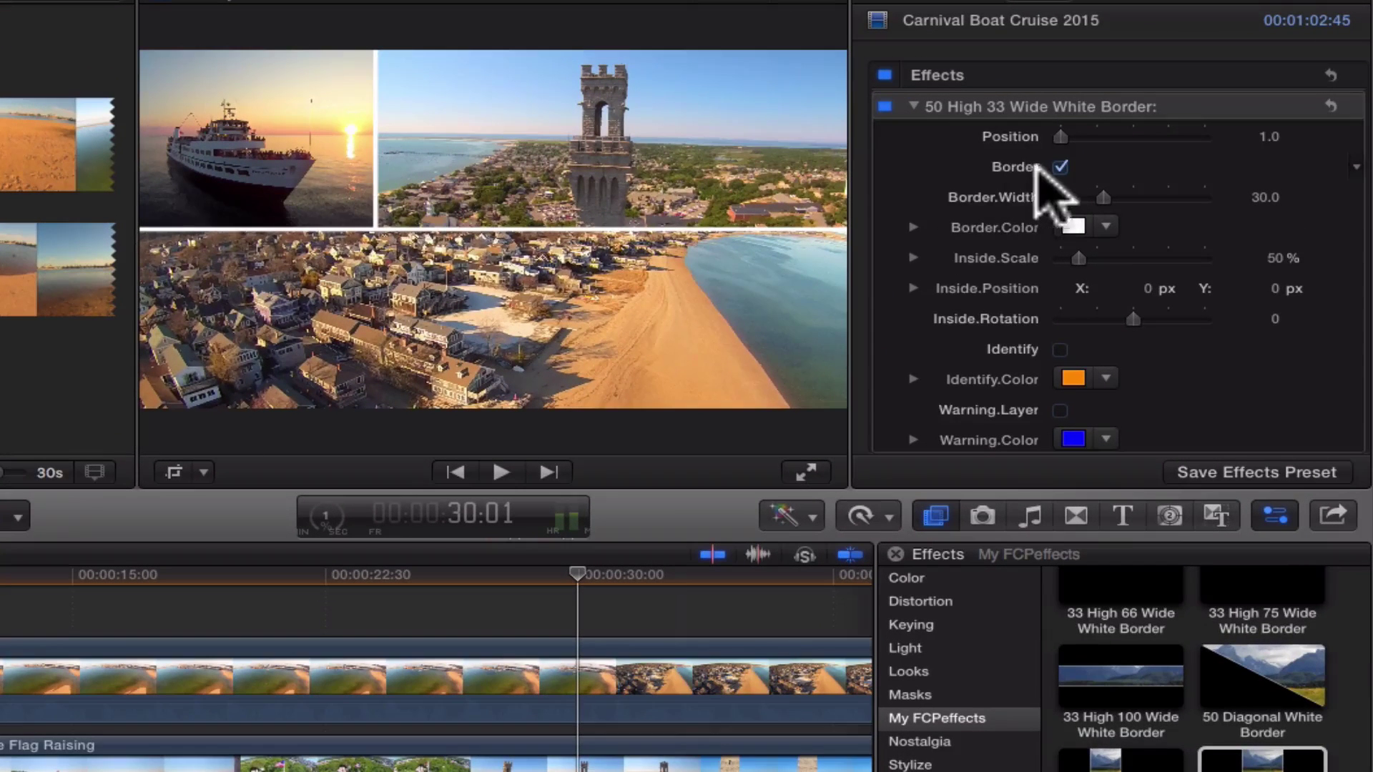
- Toggle the boat clip's white border off and on twice, leaving it enabled at width 30.0
click(1062, 168)
click(1060, 168)
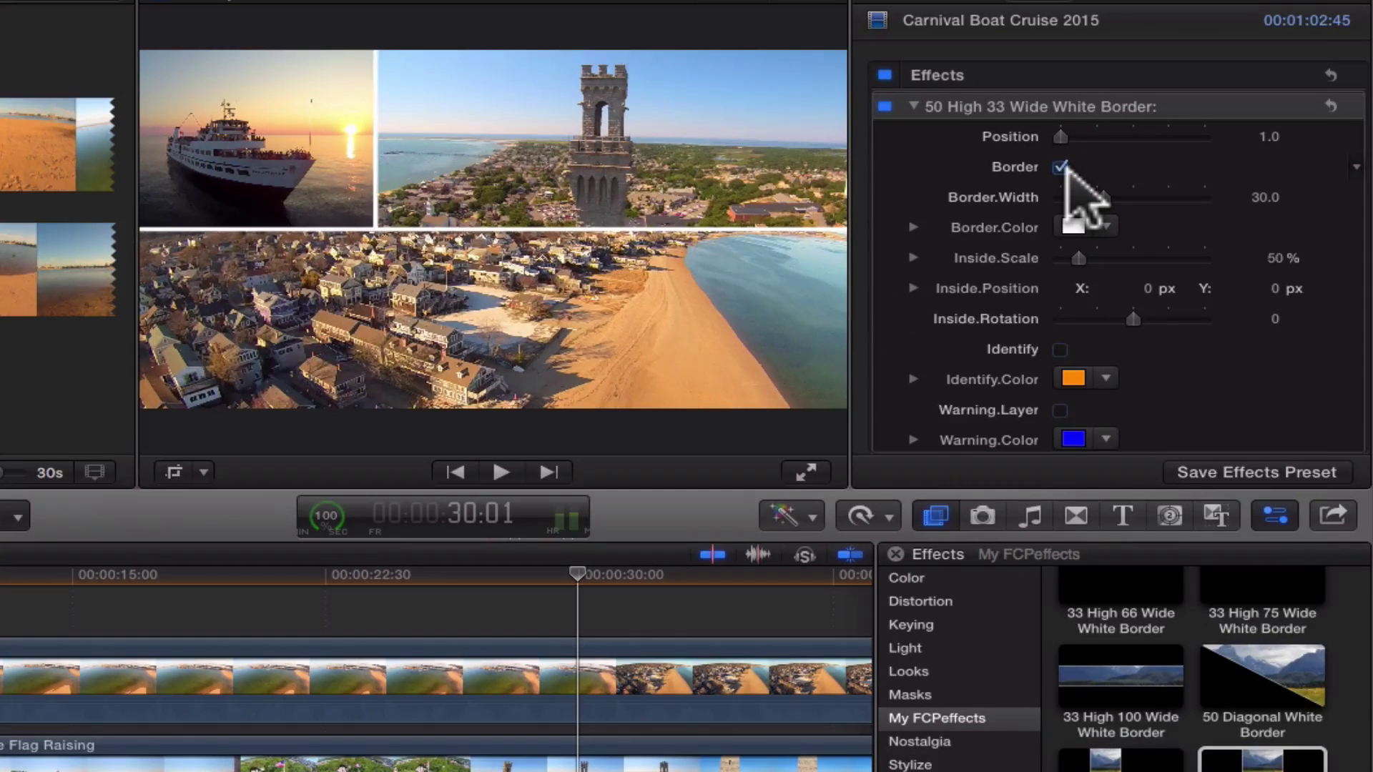
click(1061, 168)
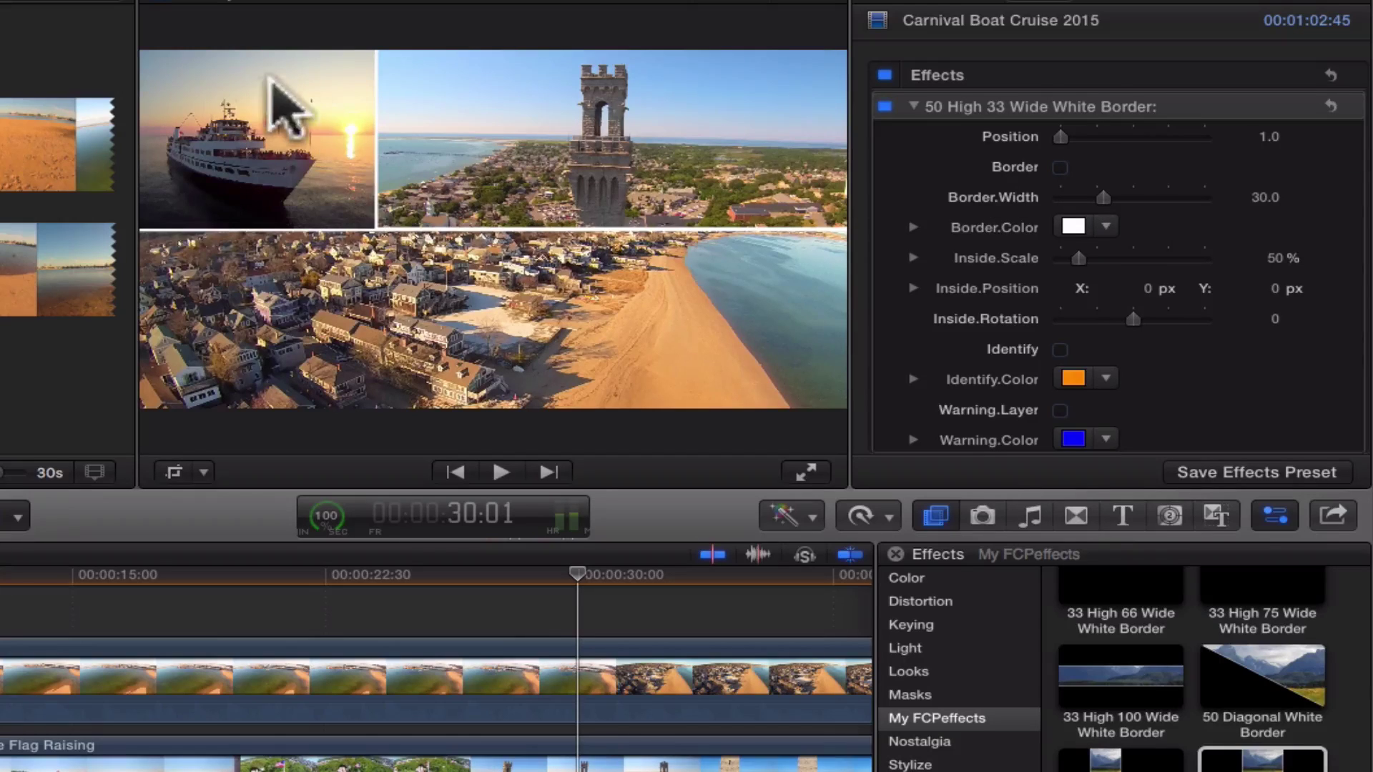
click(1059, 167)
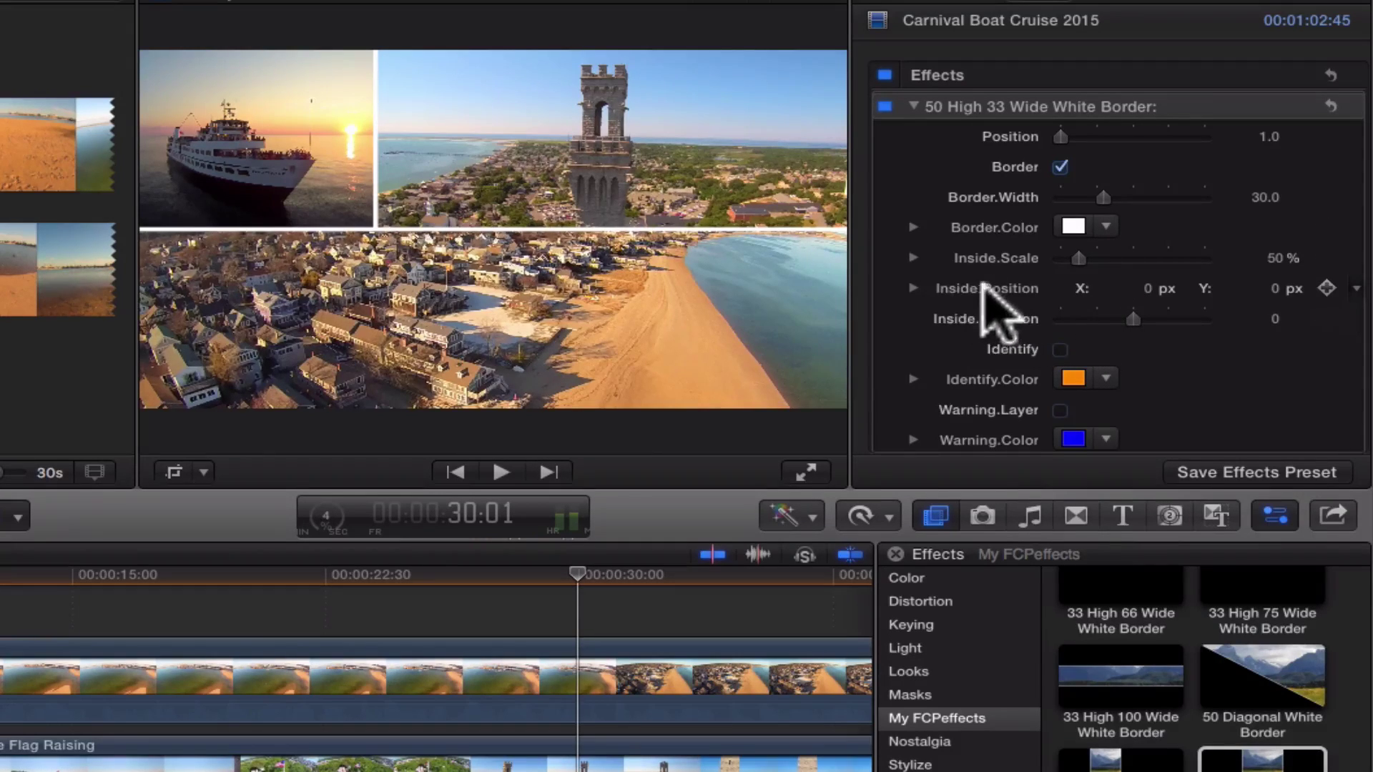
- Scale the ship shot to 56% inside its frame, trying a Y offset of 25 then undoing it
mouse_move(1077, 261)
mouse_down()
mouse_move(1106, 260)
mouse_move(1058, 261)
mouse_move(1079, 261)
mouse_up()
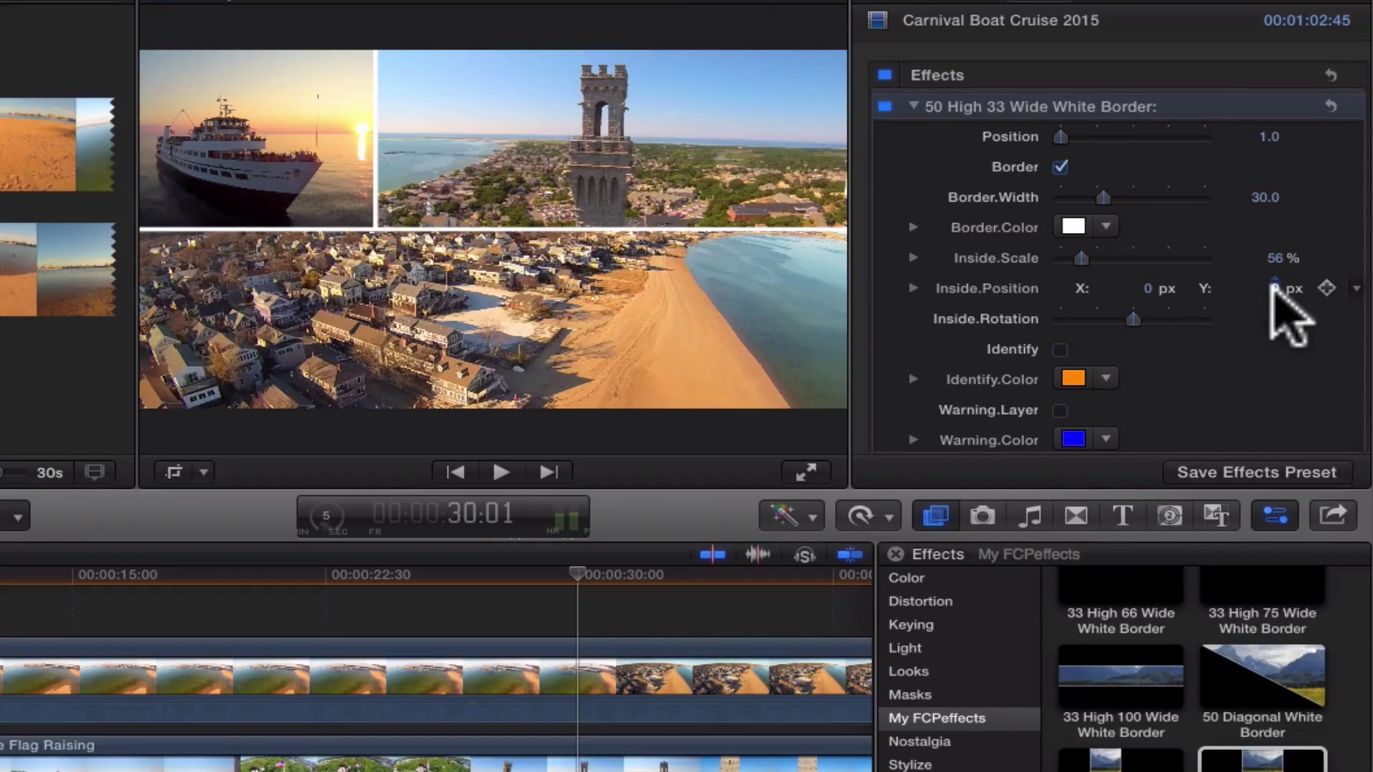
click(1272, 286)
text(25)
key(Return)
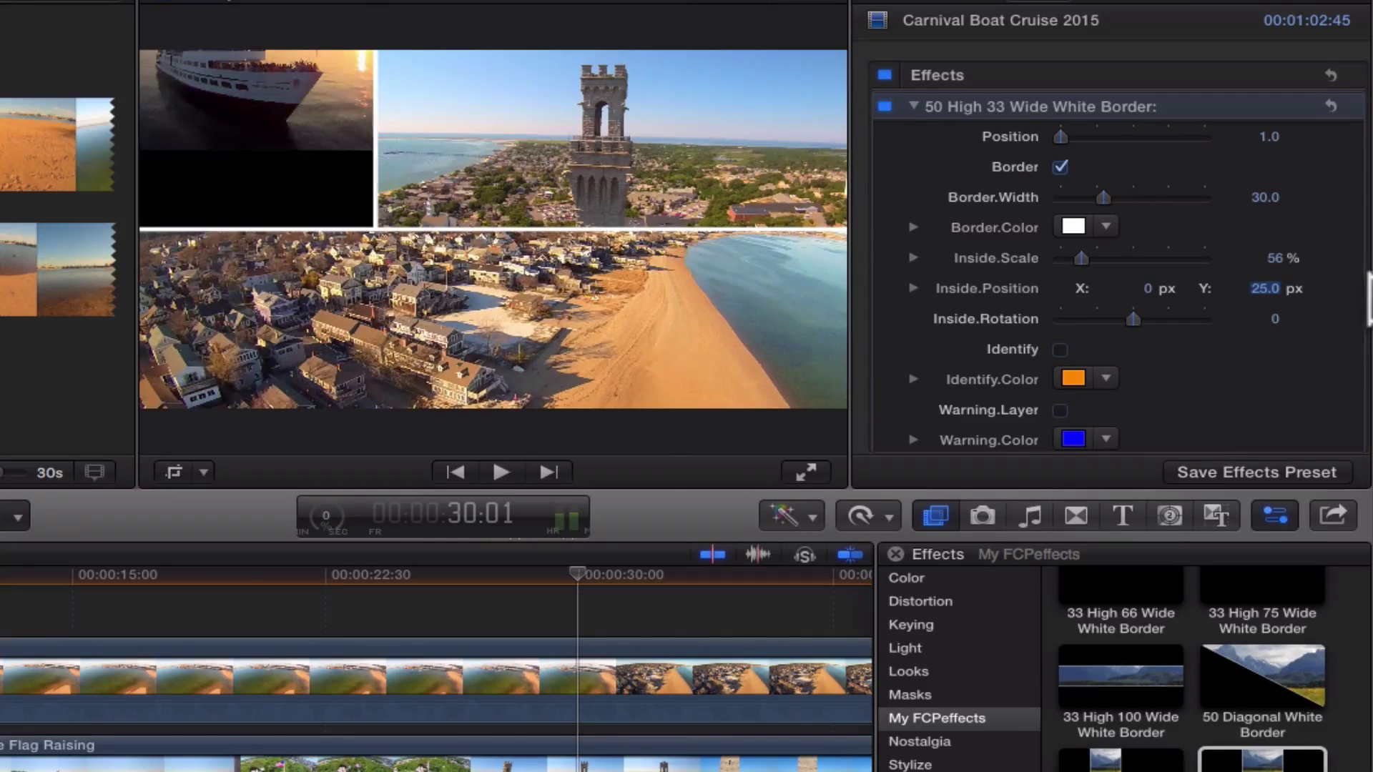
key(super+z)
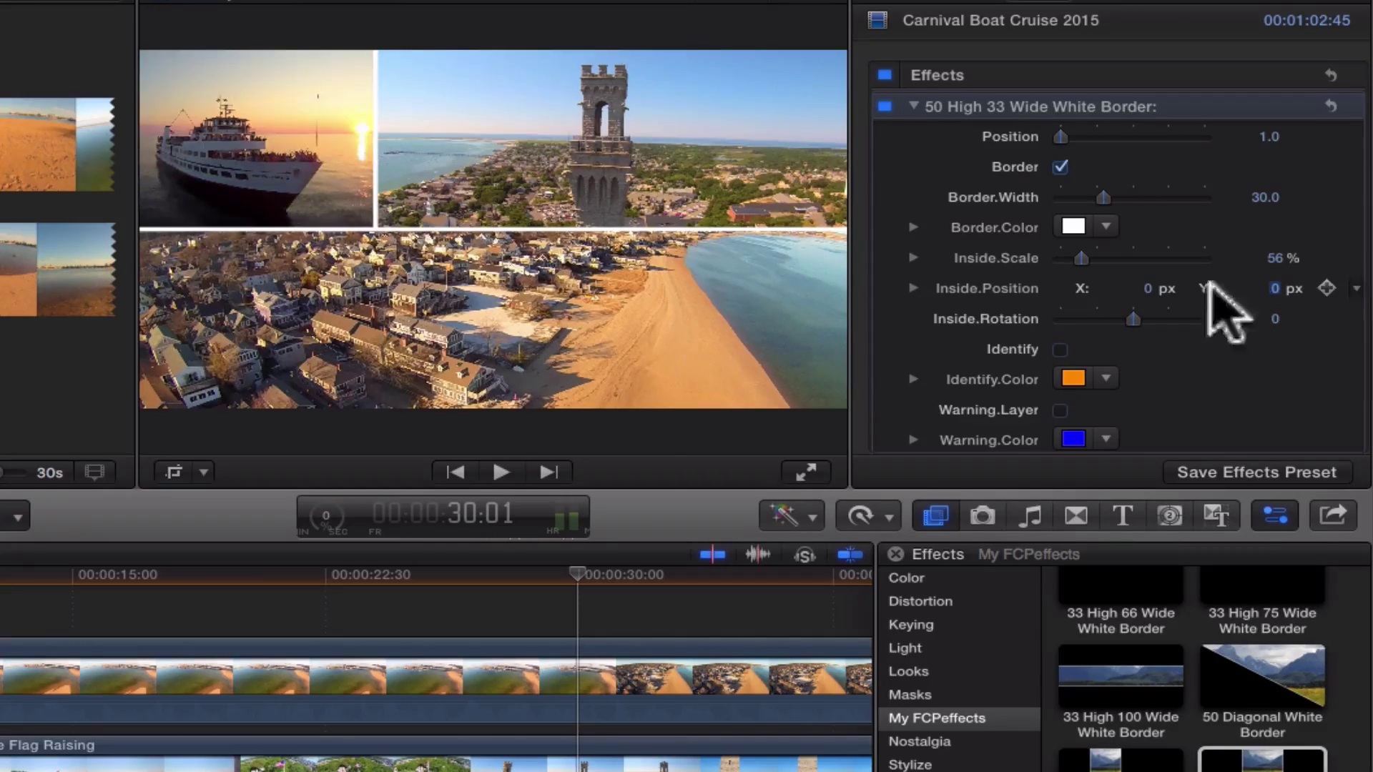
- Set the ship shot's Inside.Position X to 8 px, after trying 15 and 10
click(1141, 285)
text(15)
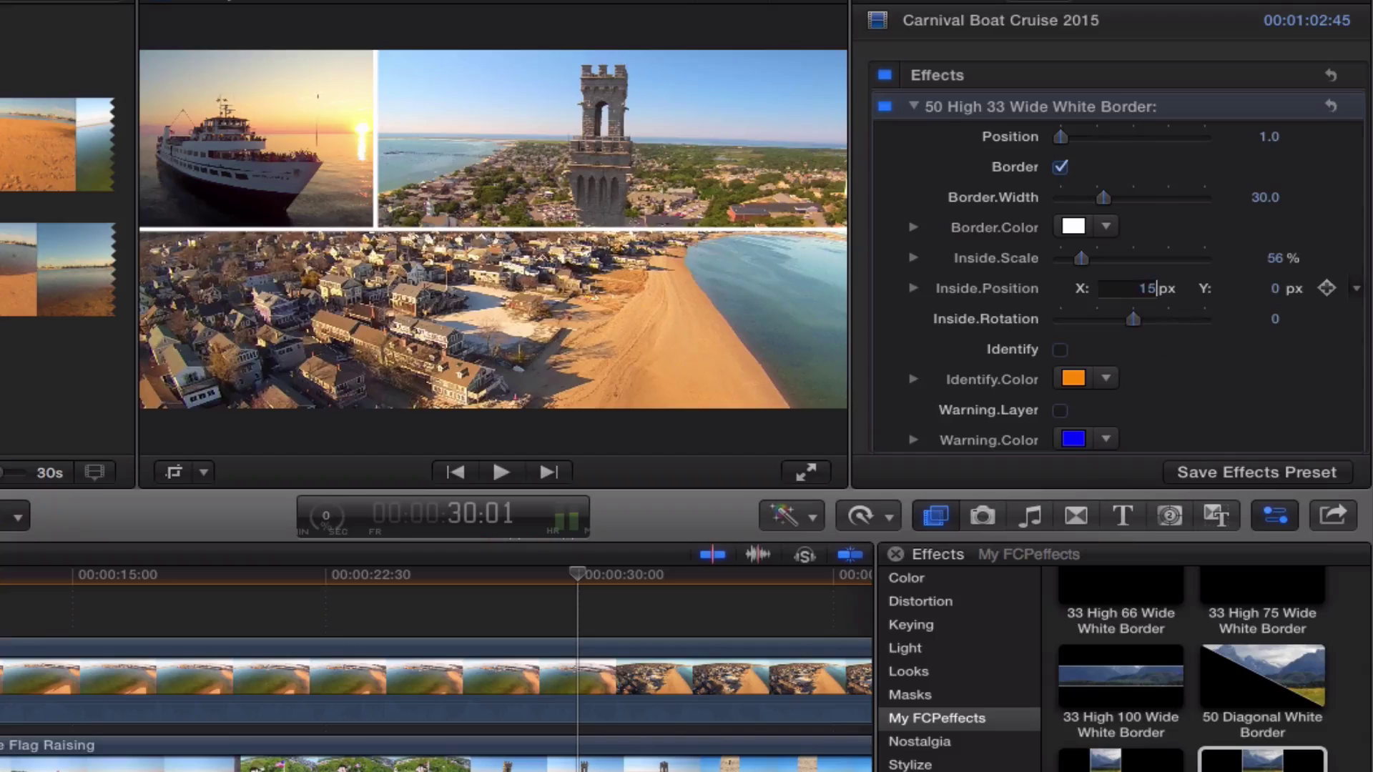
key(Return)
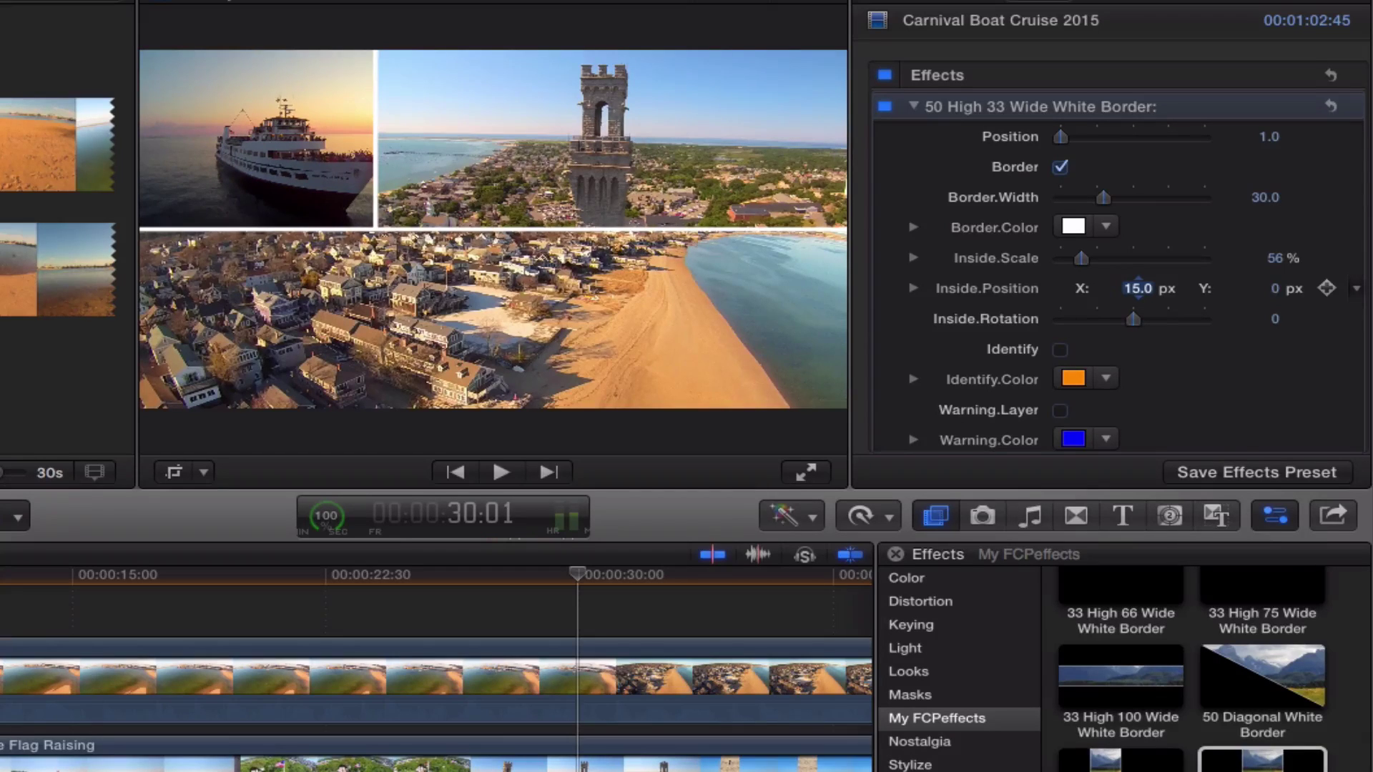
click(1141, 286)
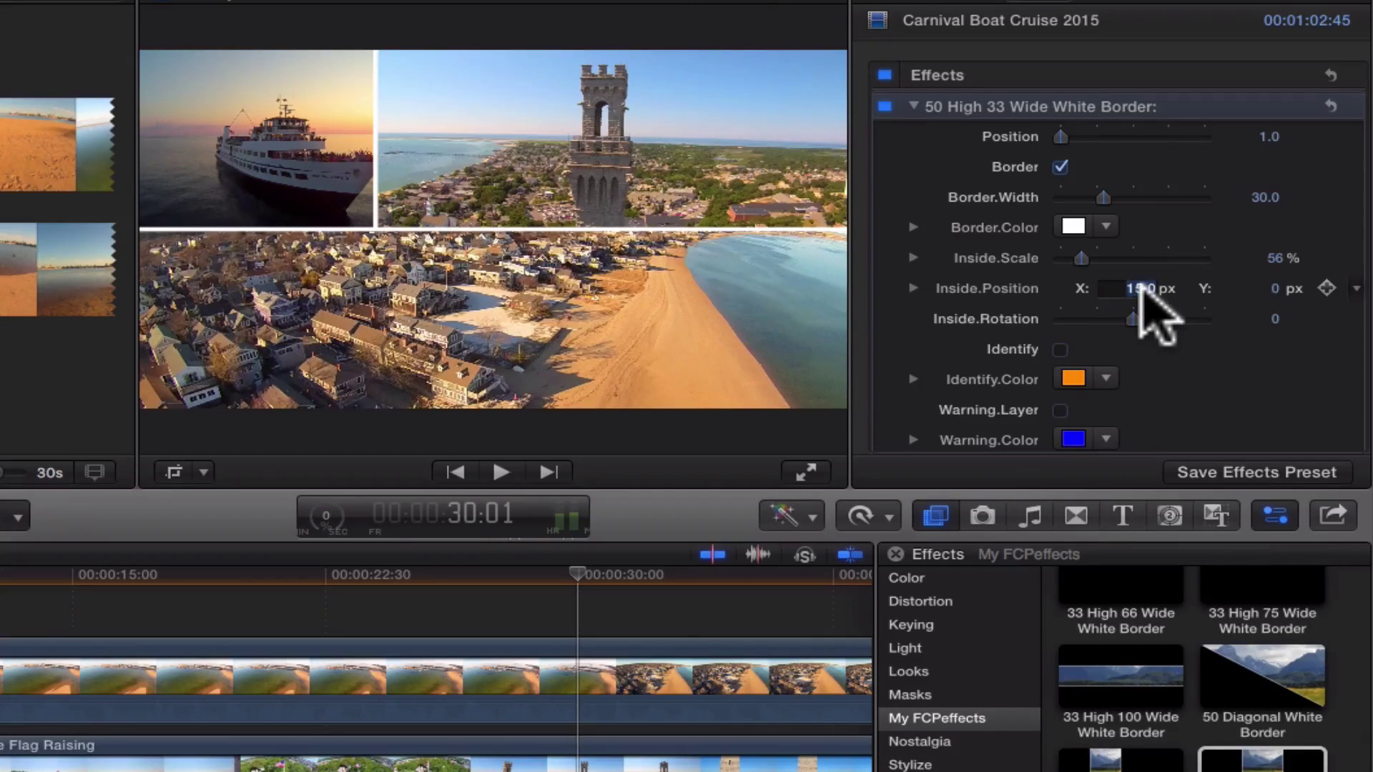
text(1)
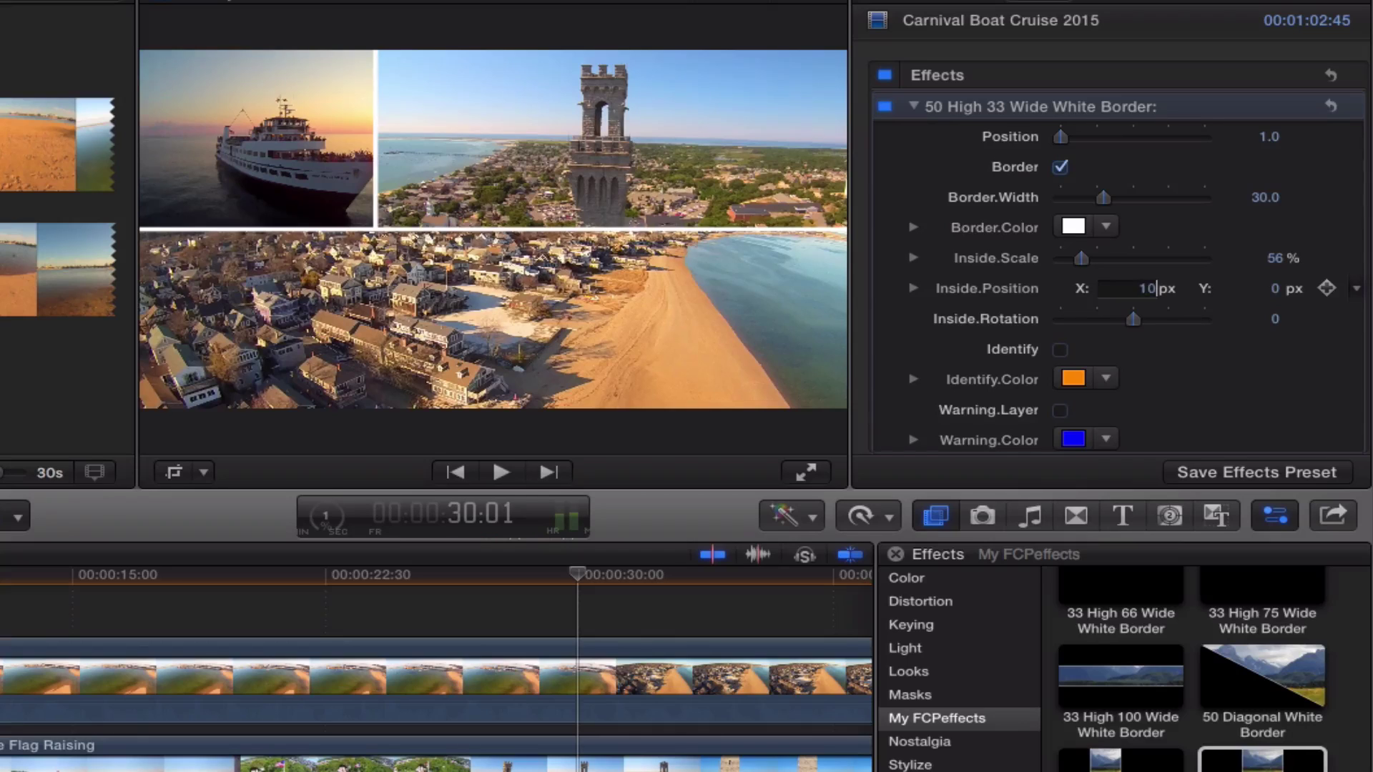
text(0)
key(Return)
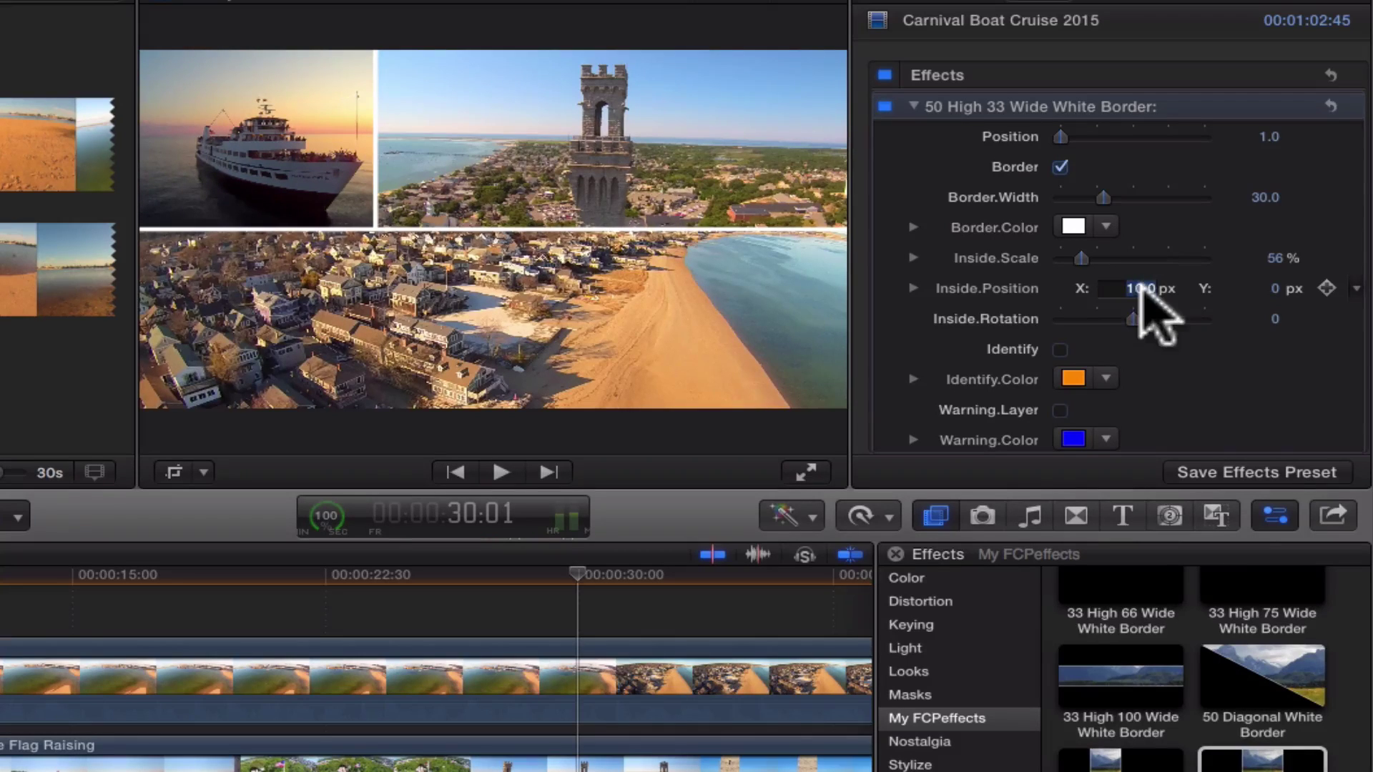
text(8)
key(Return)
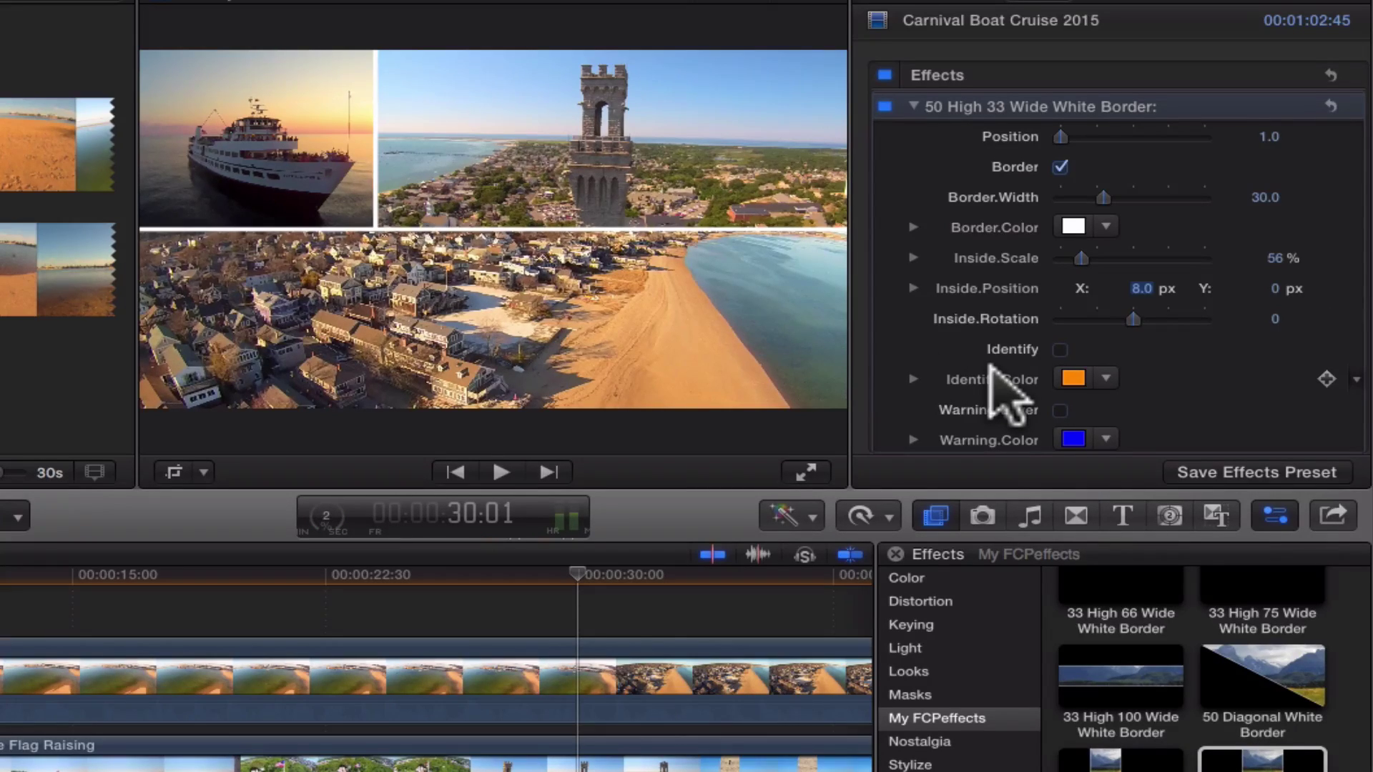
scroll(997, 386, down, 3)
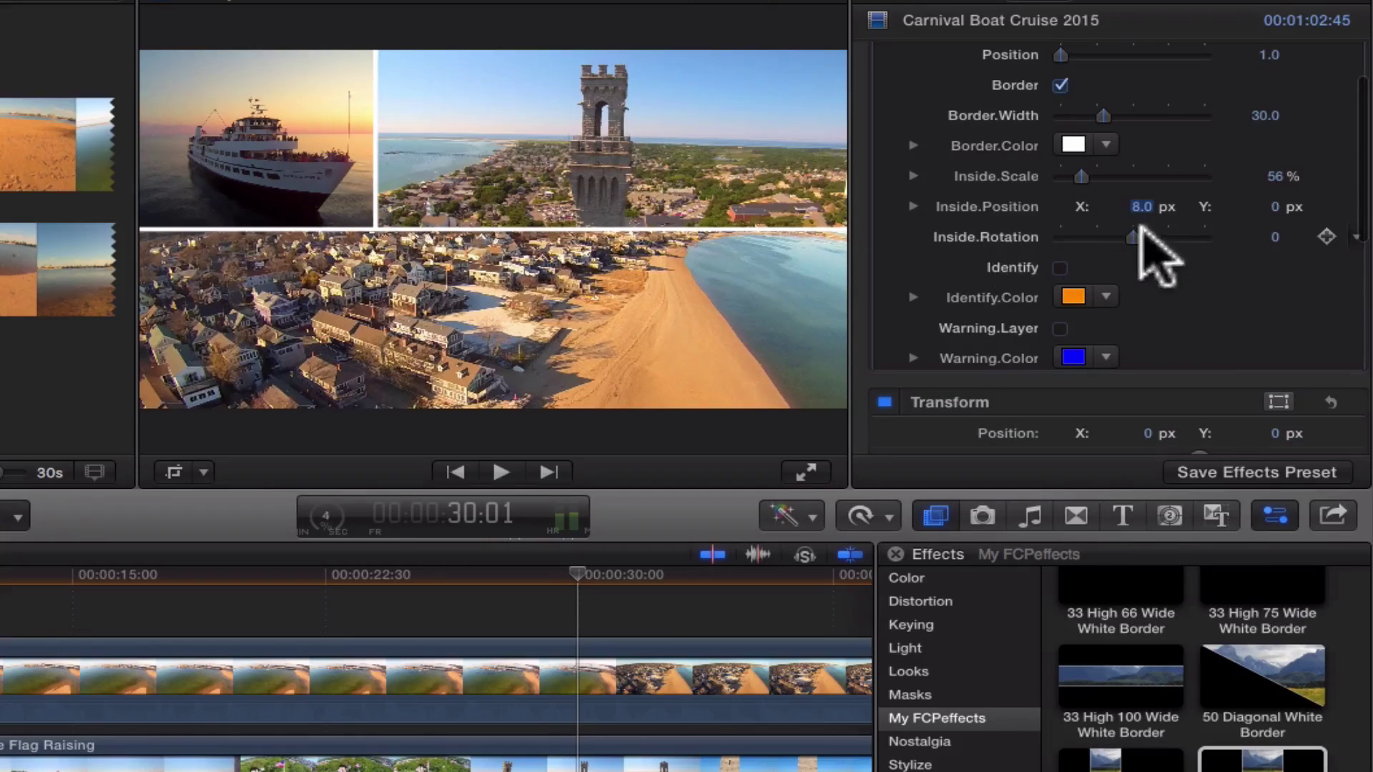
mouse_move(1128, 233)
mouse_down()
mouse_move(1145, 235)
mouse_move(1130, 234)
mouse_up()
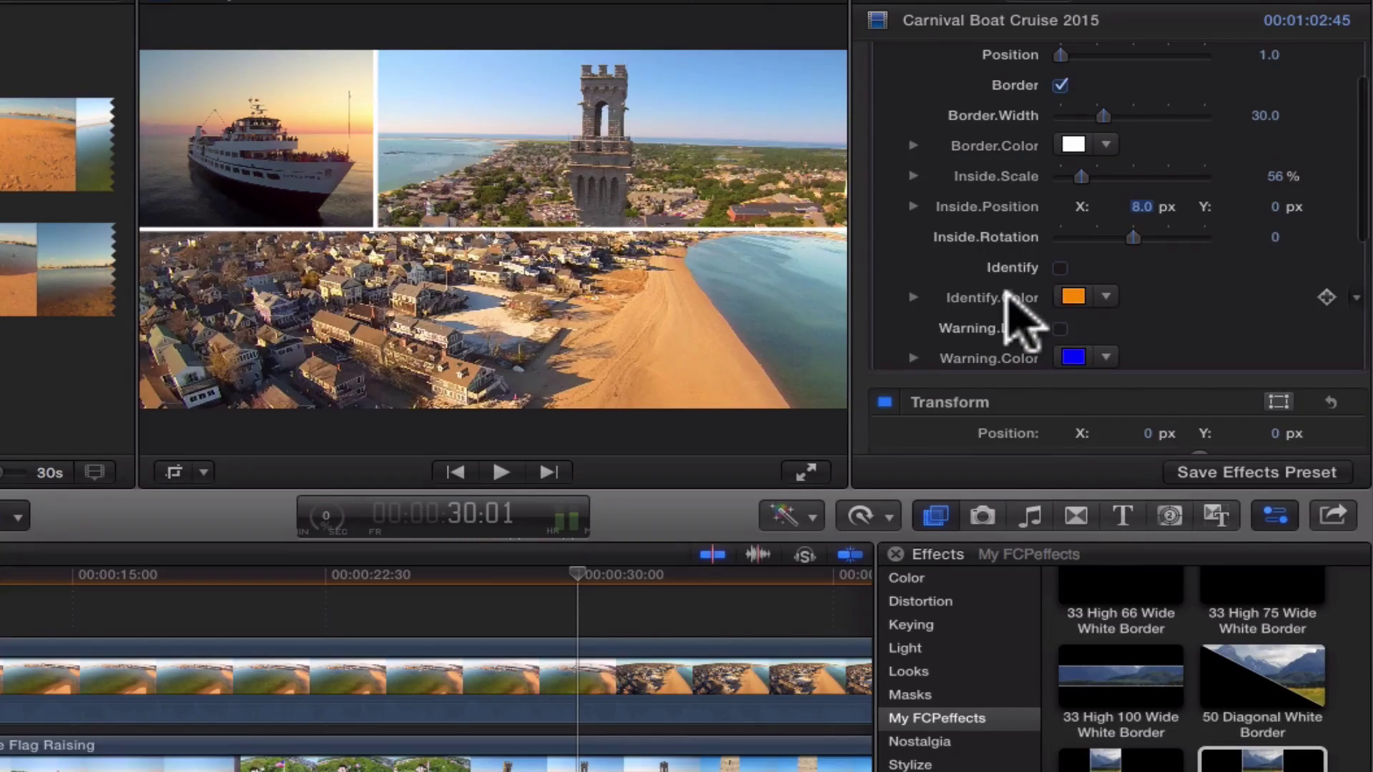
scroll(1006, 294, down, 2)
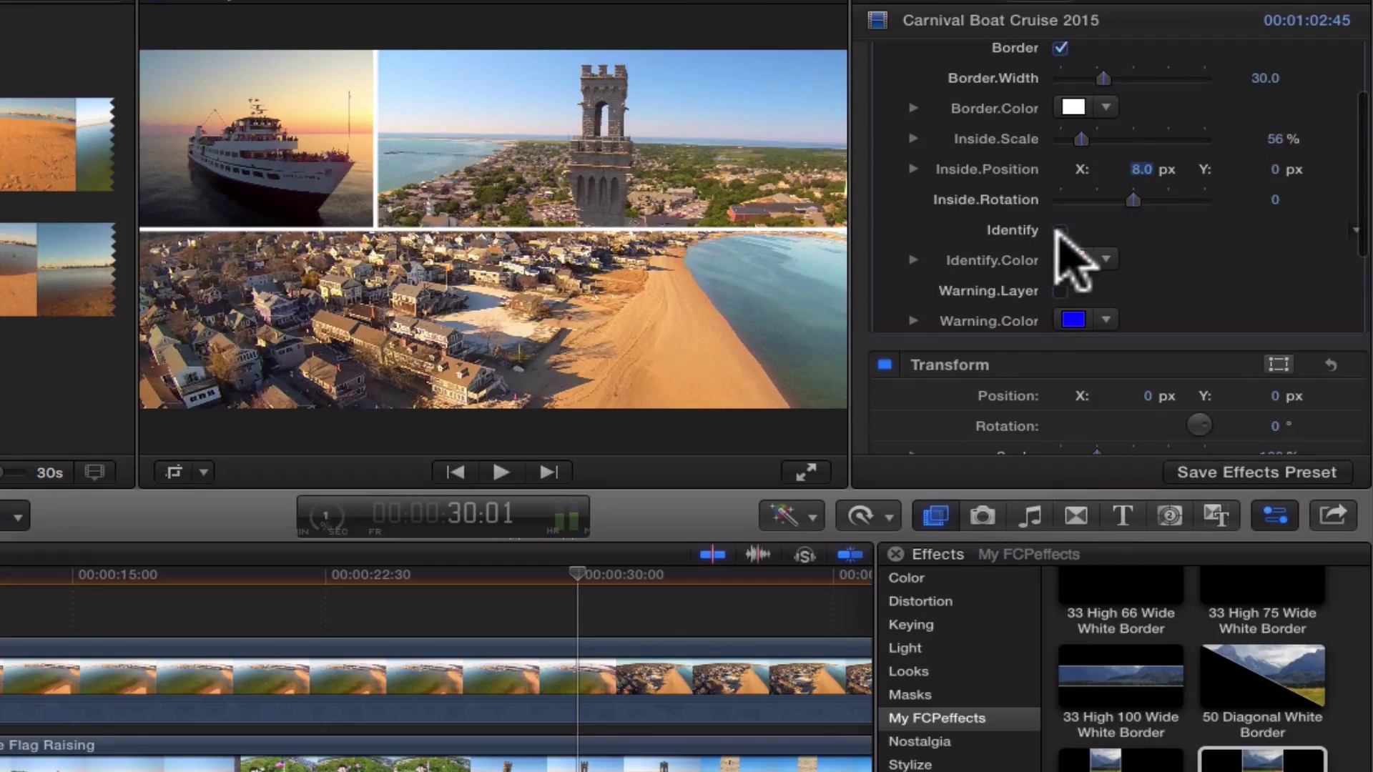
click(1059, 230)
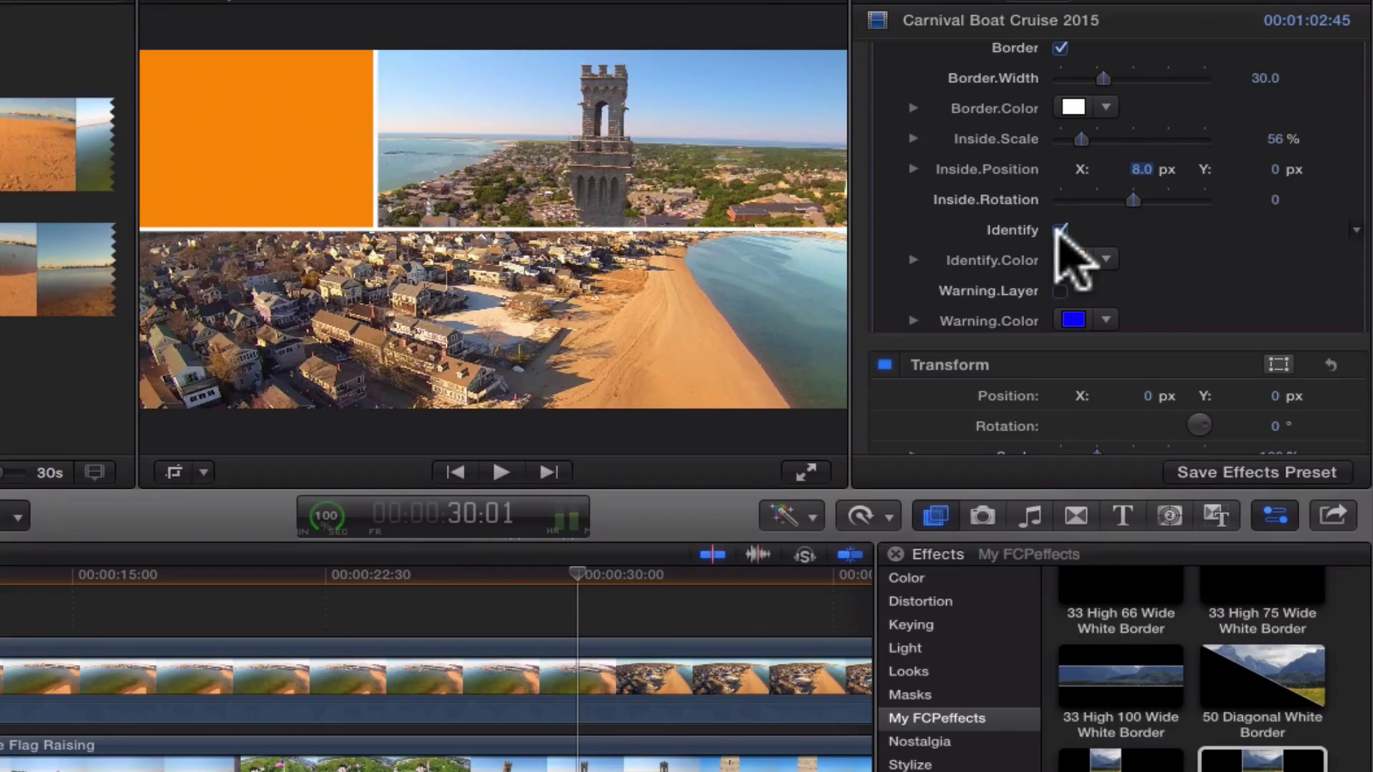
click(1060, 230)
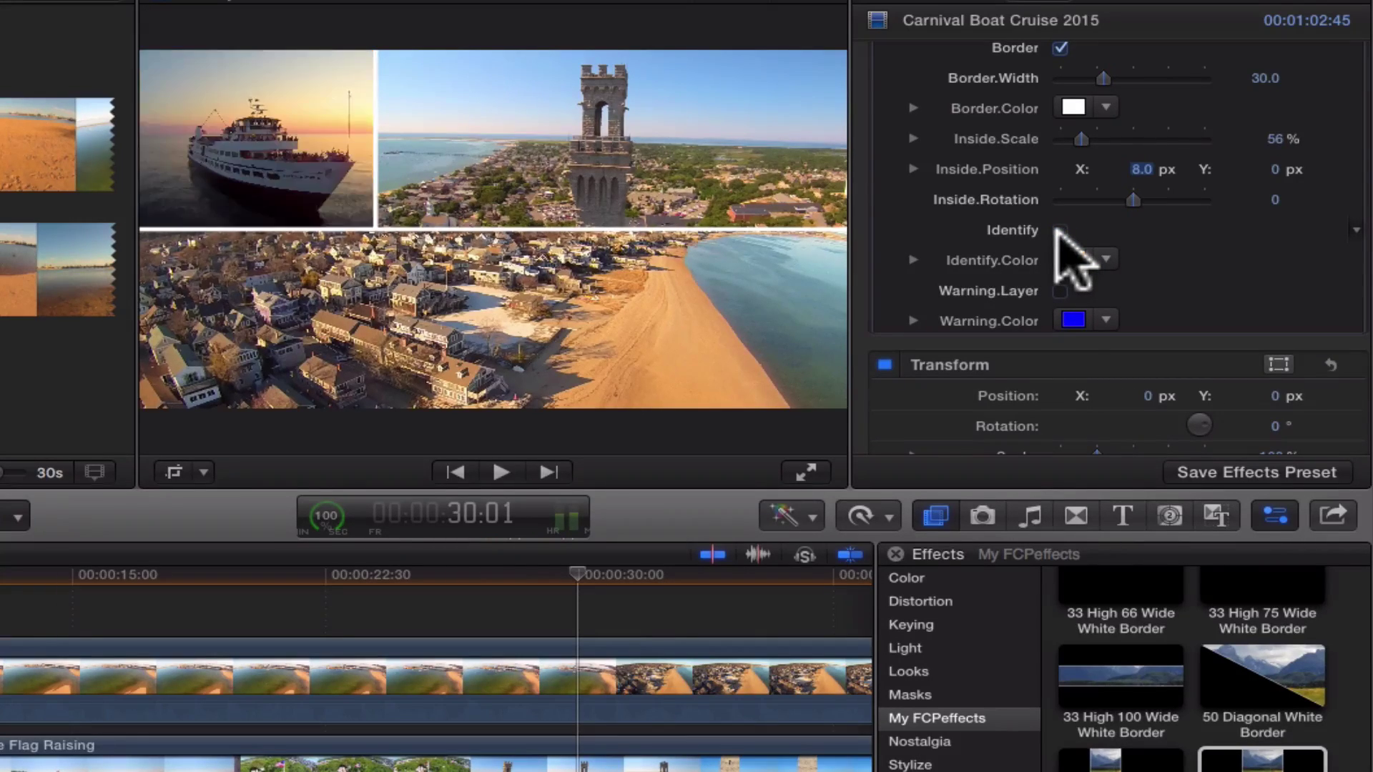
click(1060, 230)
click(1060, 231)
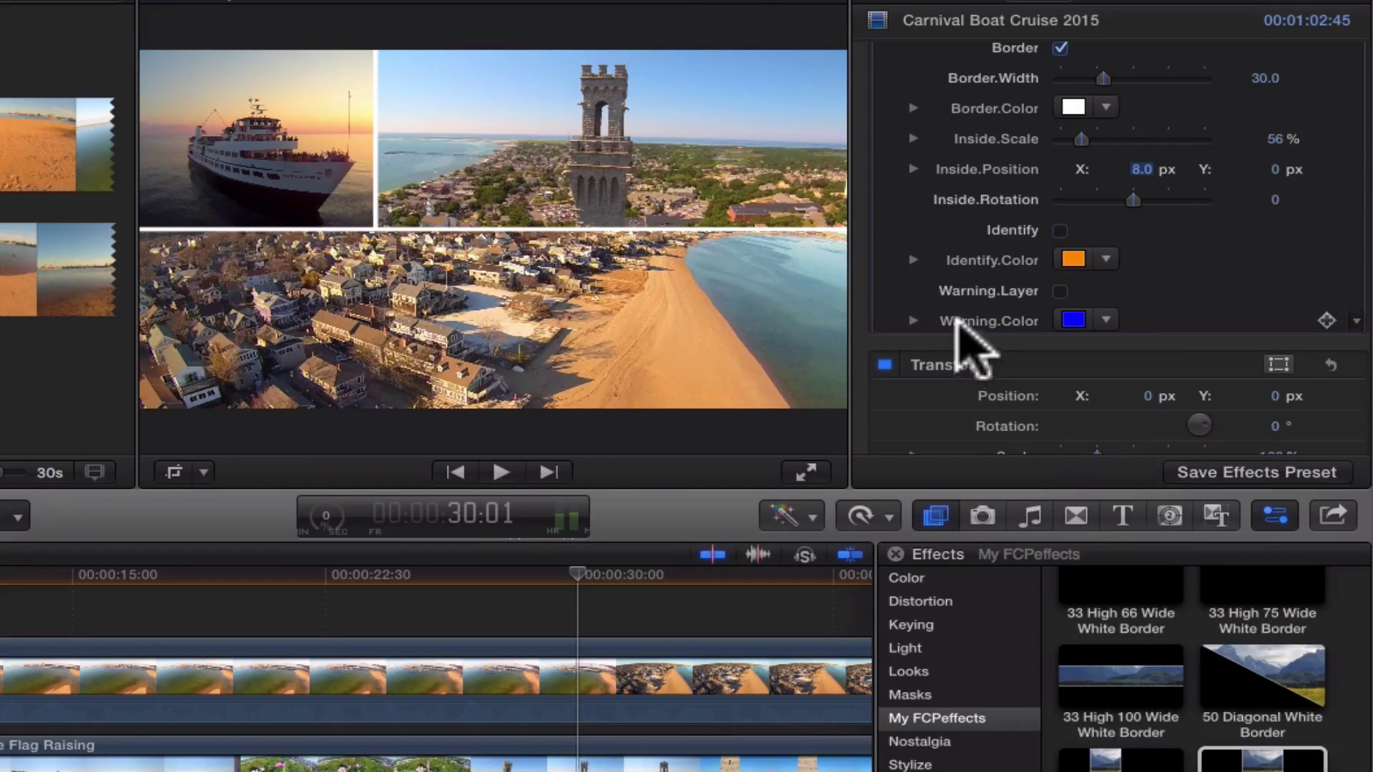
click(1060, 291)
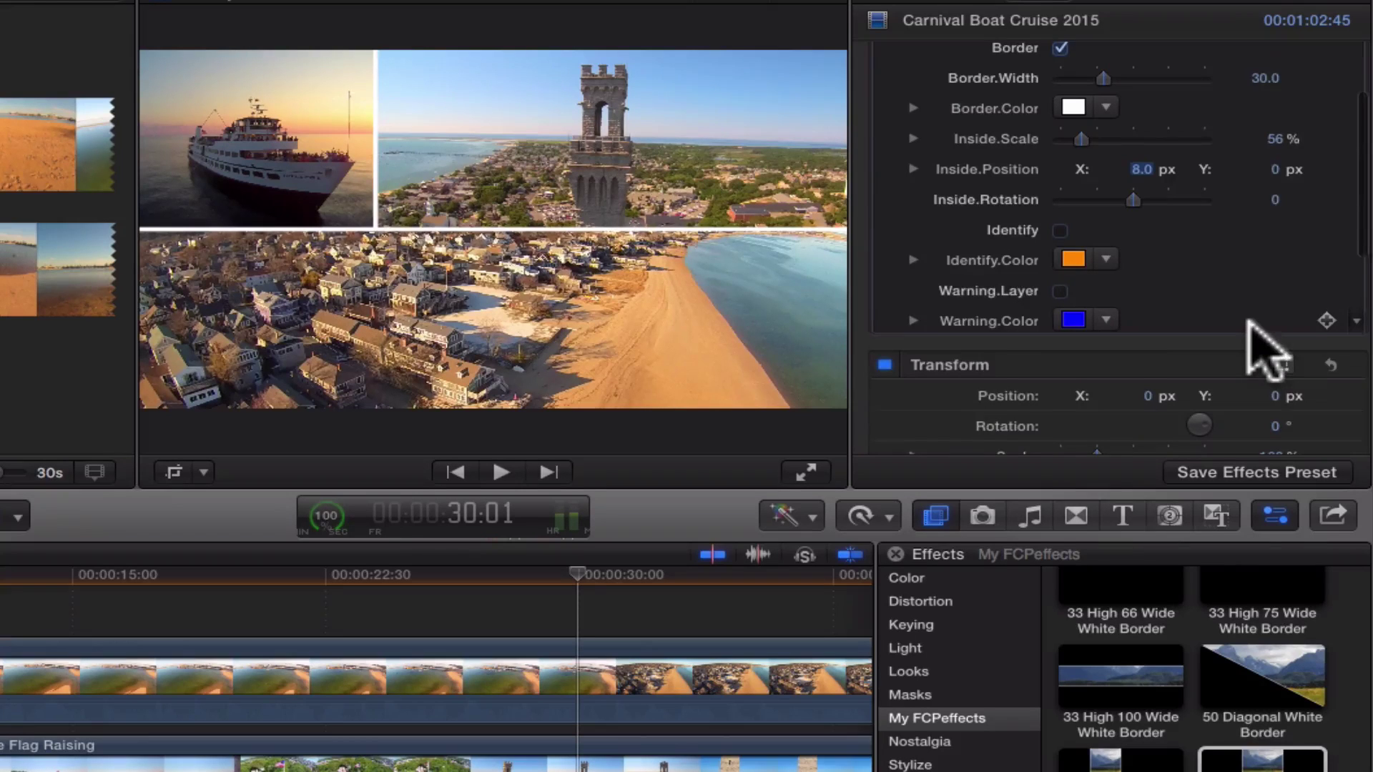
scroll(1248, 320, down, 4)
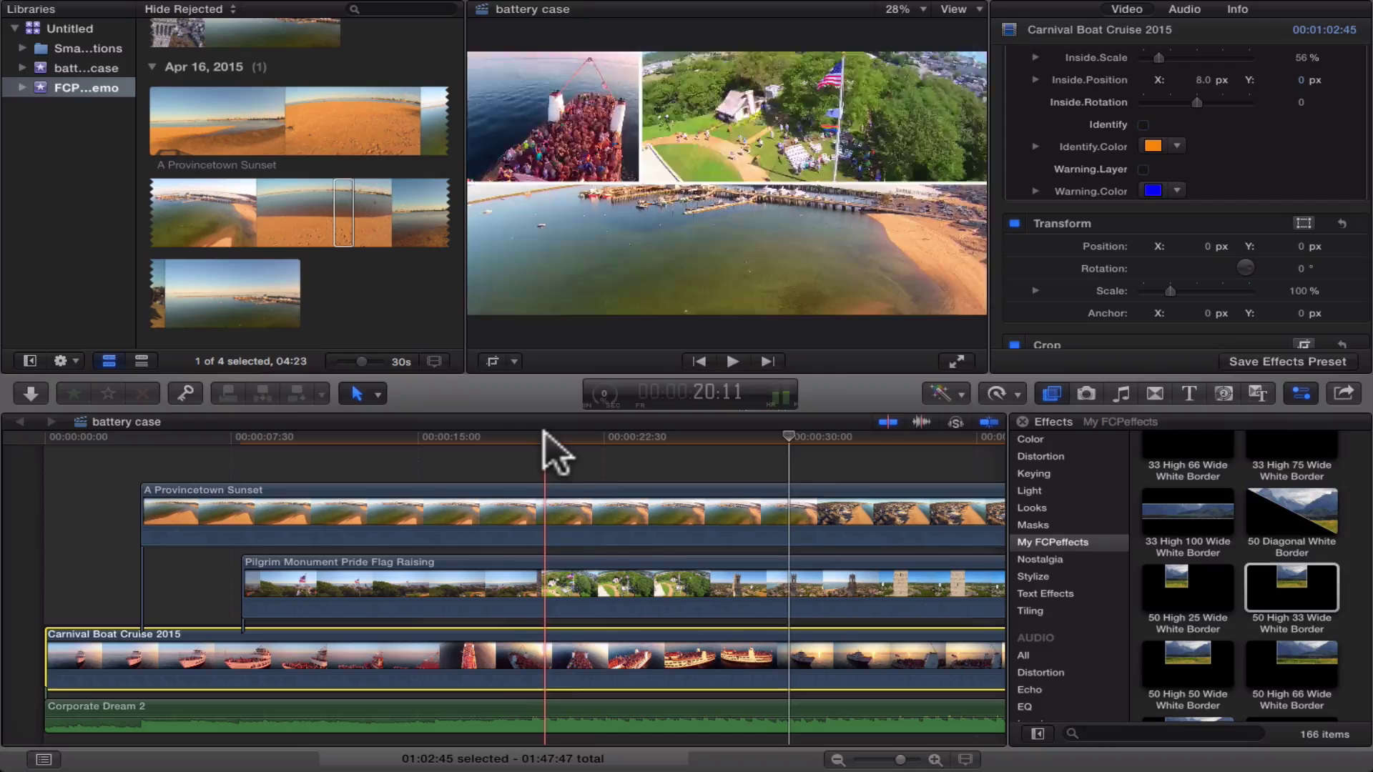
- On the A Provincetown Sunset clip, change the border effect's Inside.Position Y from 25 to -25 px
drag(543, 432, 576, 449)
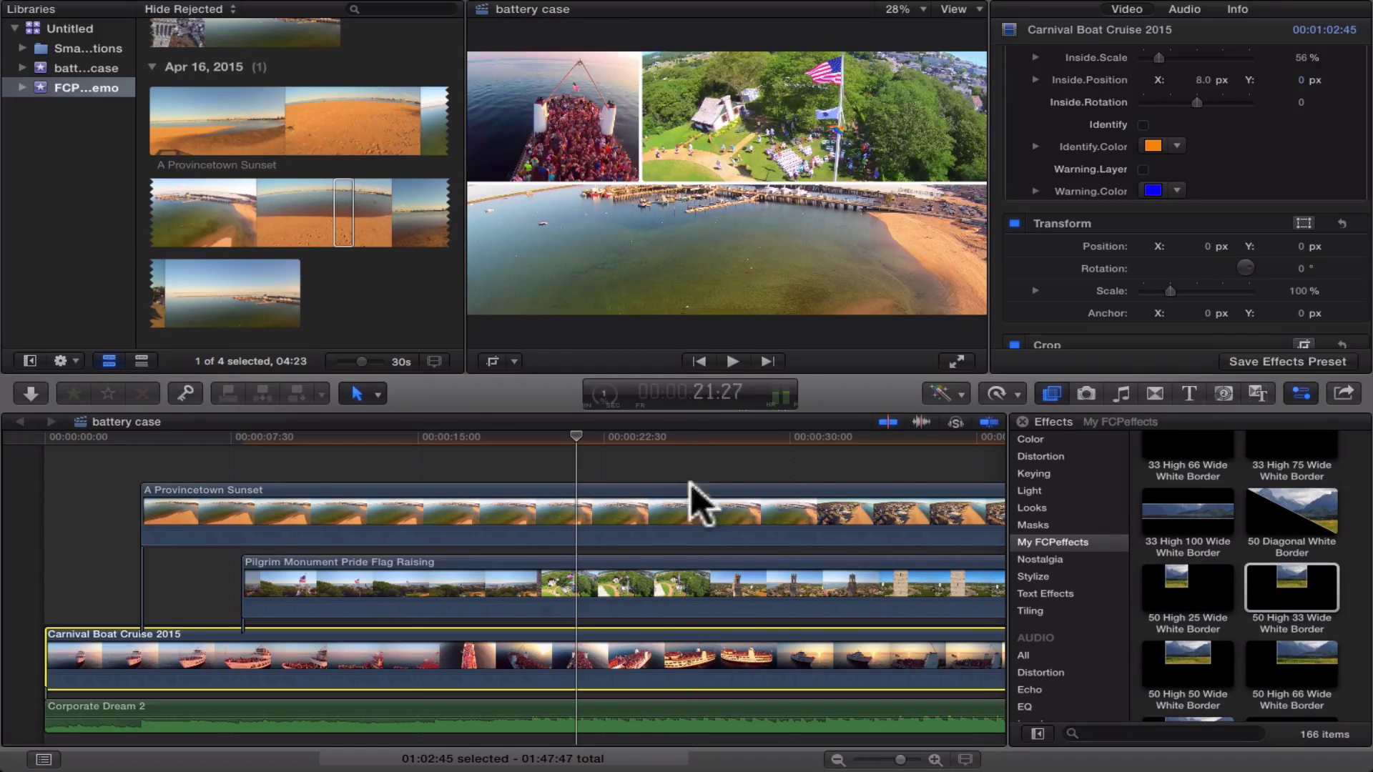
click(644, 506)
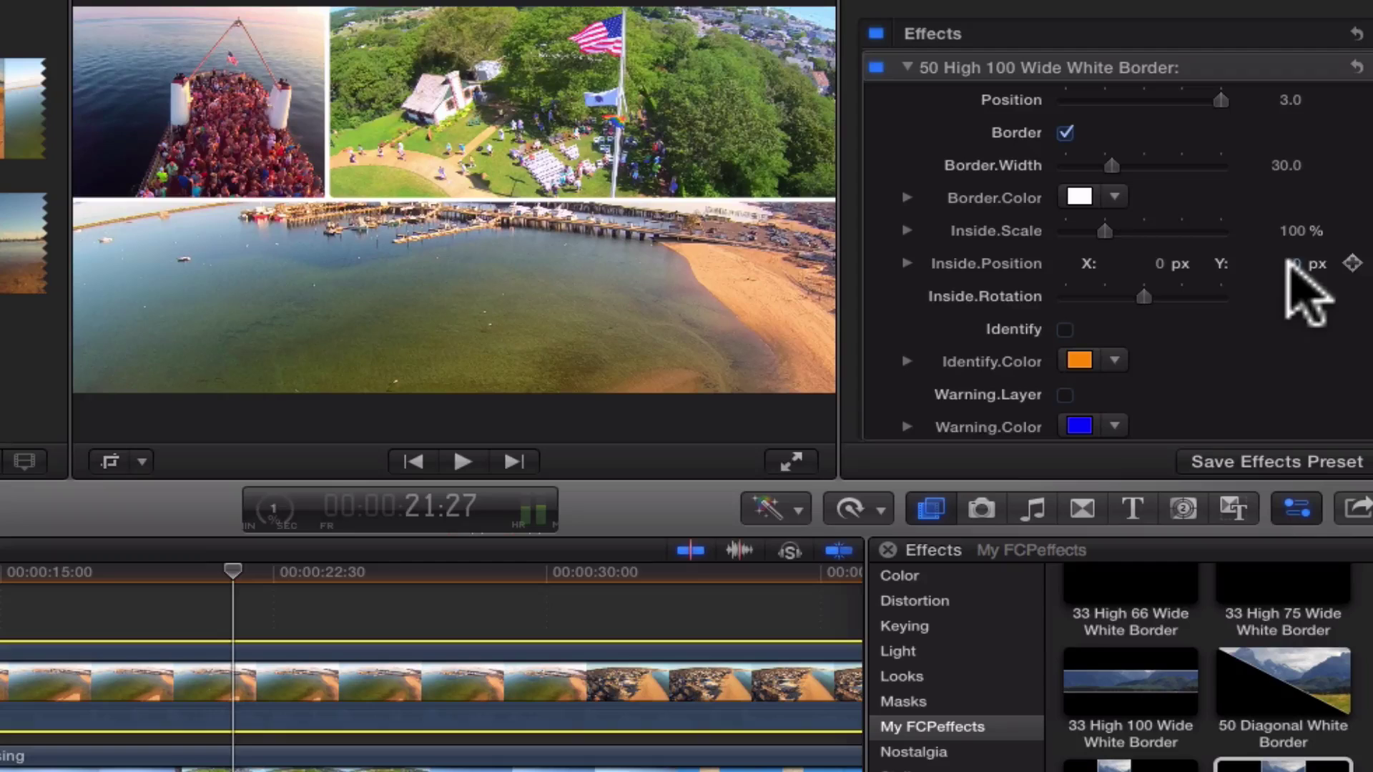
click(1292, 264)
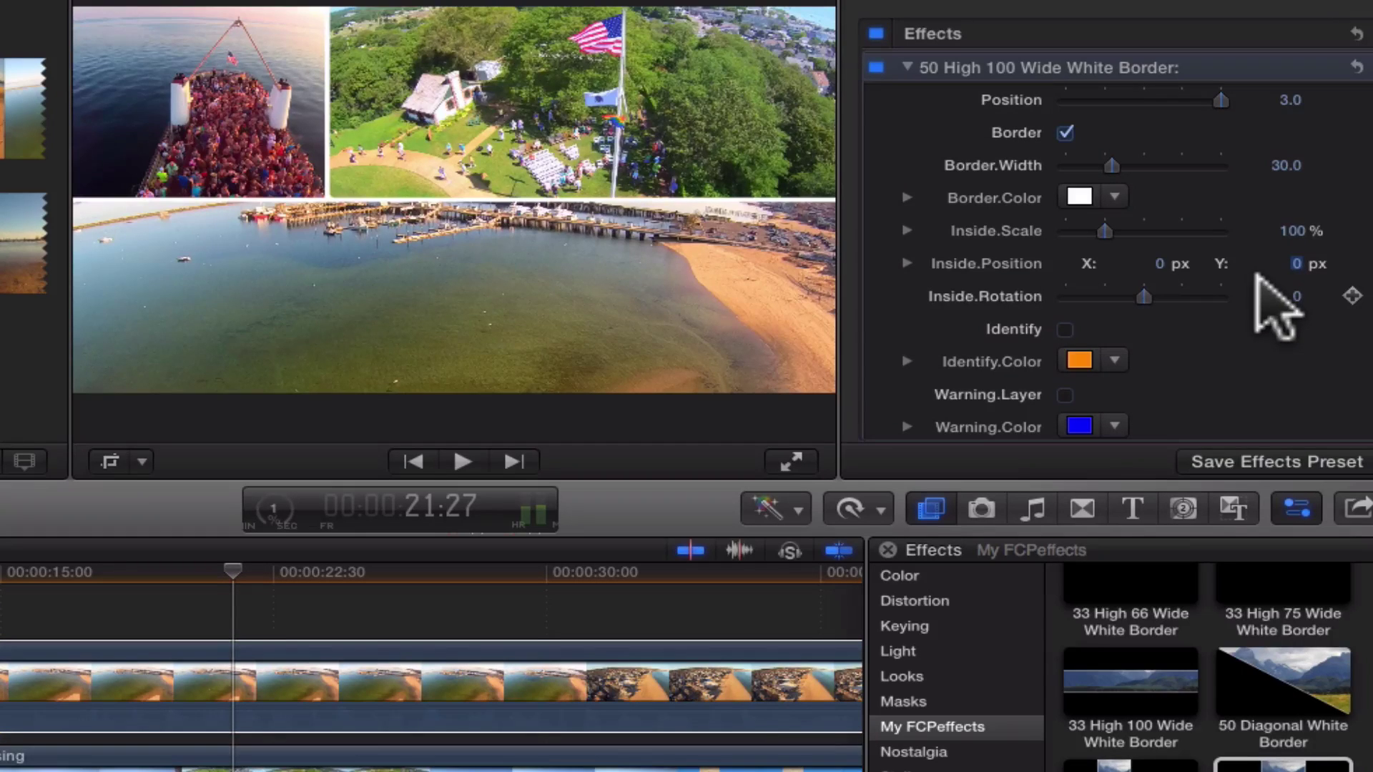
text(25)
key(Return)
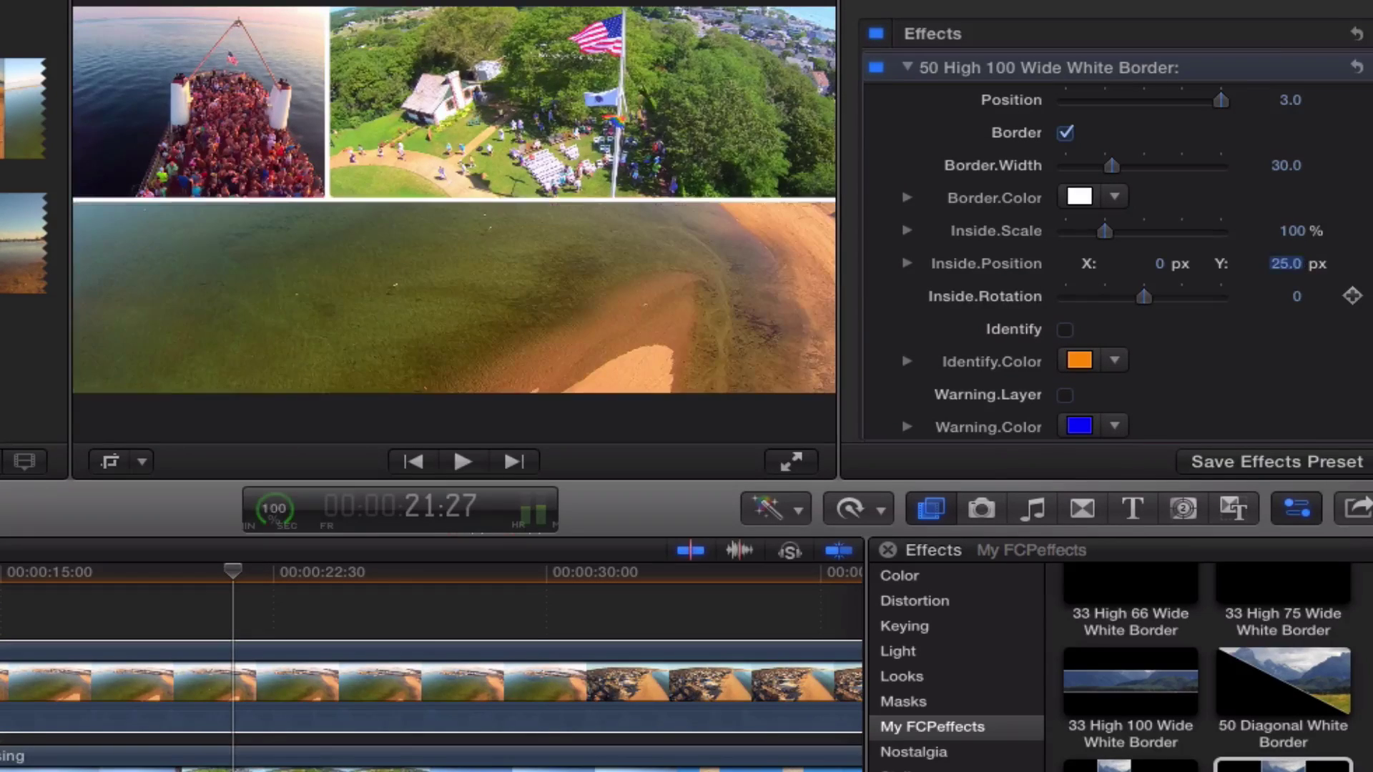
text(-)
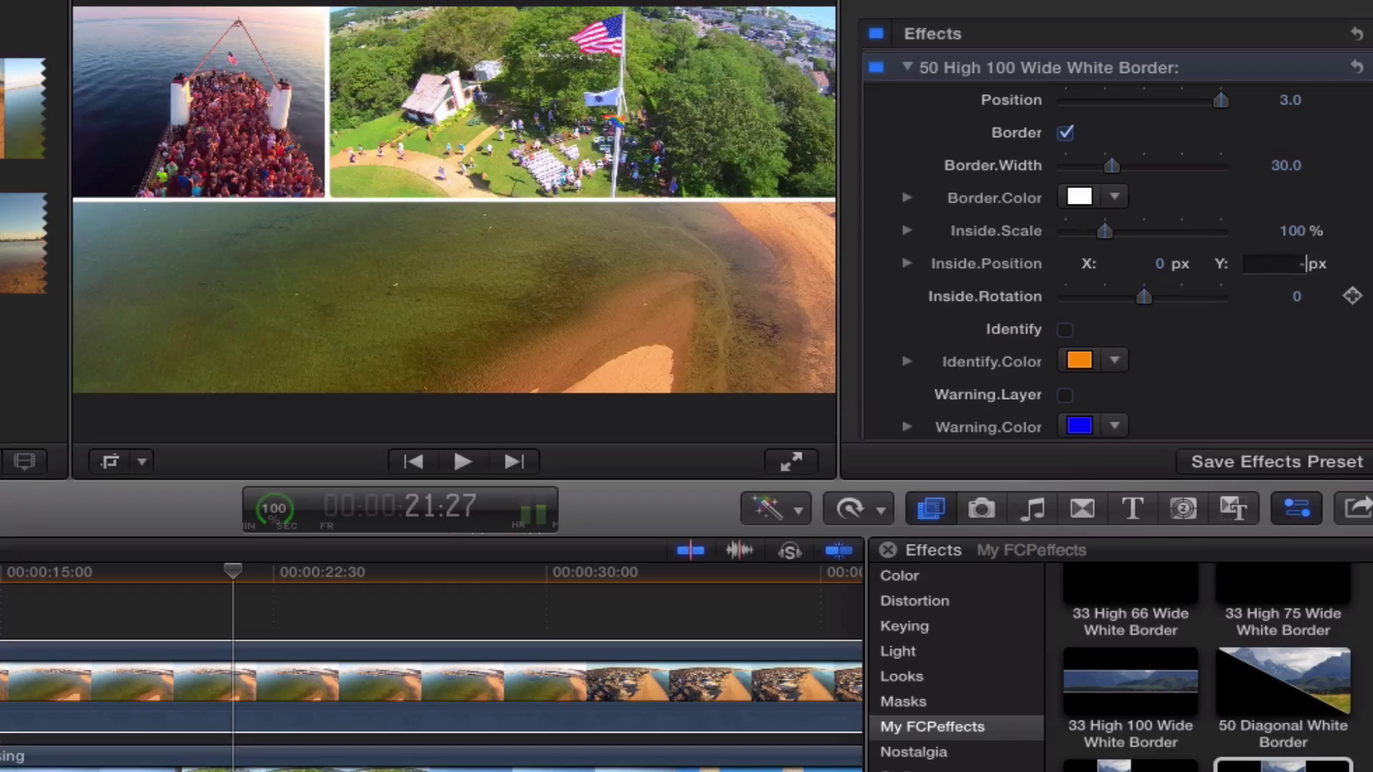
key(Return)
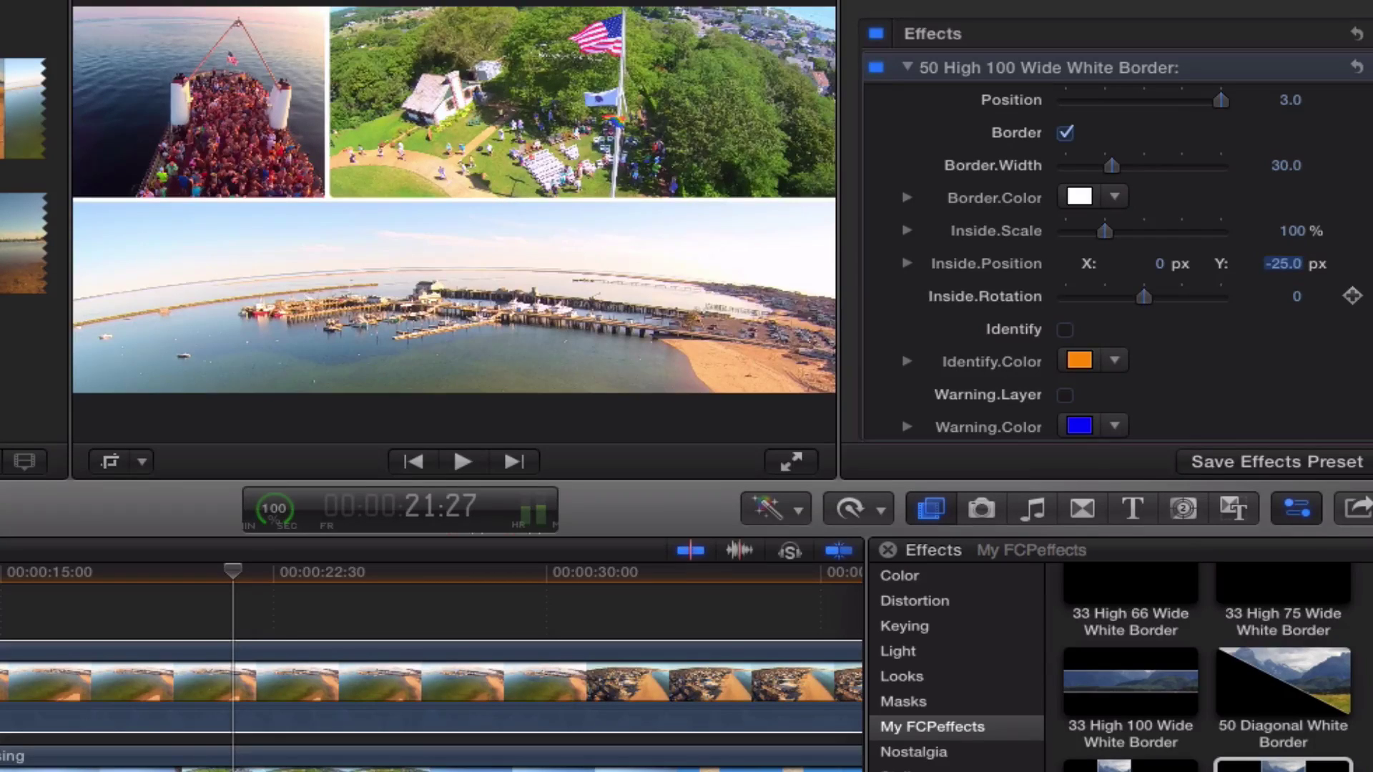